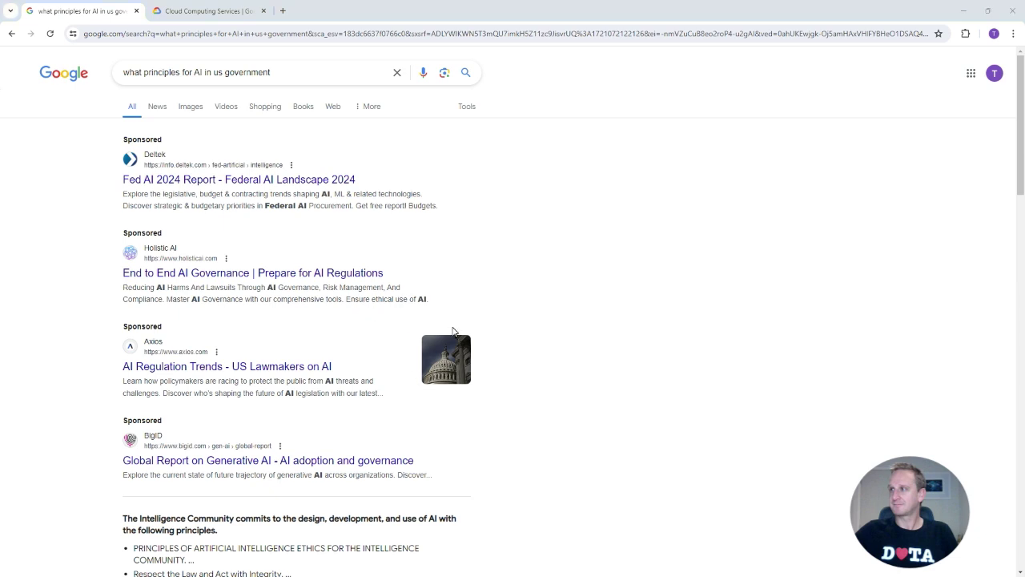
Step: Switch to Adobe Acrobat and look over the AI Guide for Government PDF from its cover through the table of contents
key(alt+Tab)
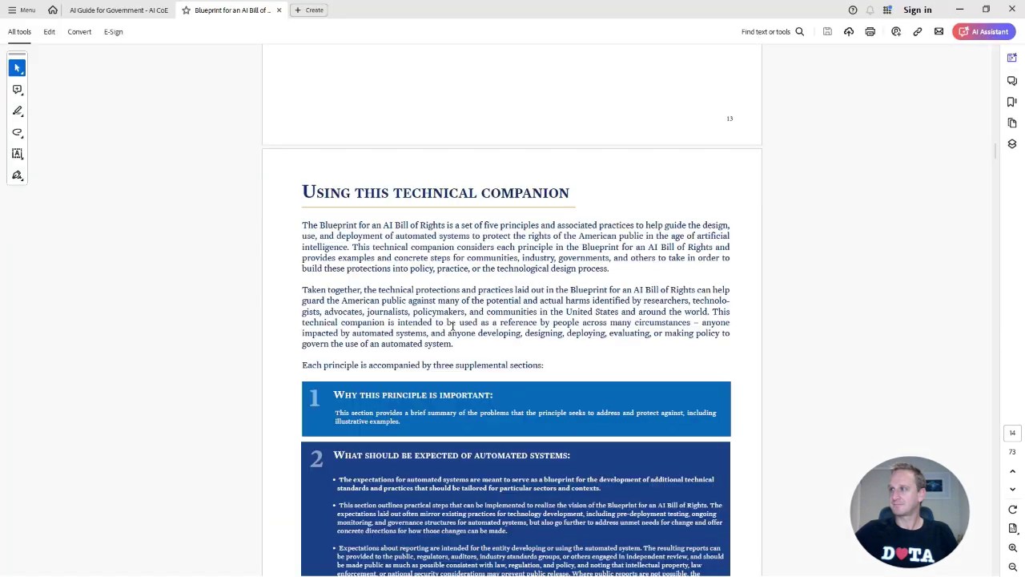
click(120, 11)
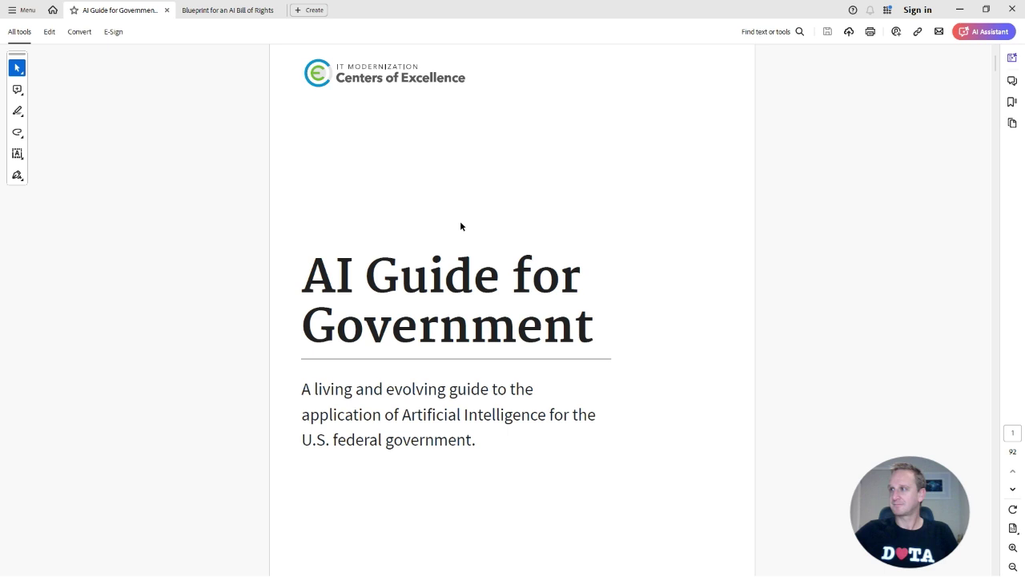
scroll(461, 225, down, 2)
scroll(460, 224, down, 1)
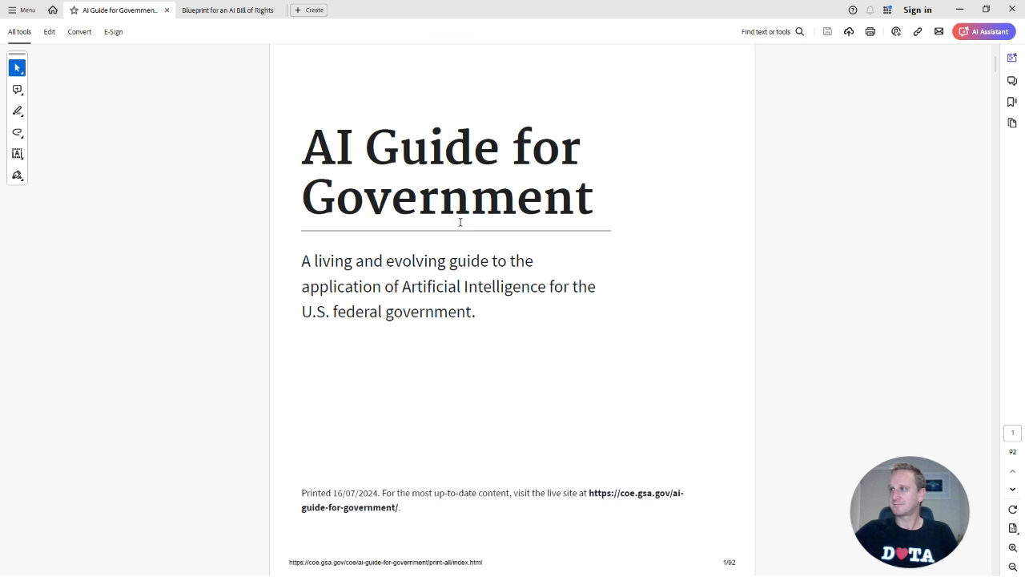
scroll(460, 225, down, 3)
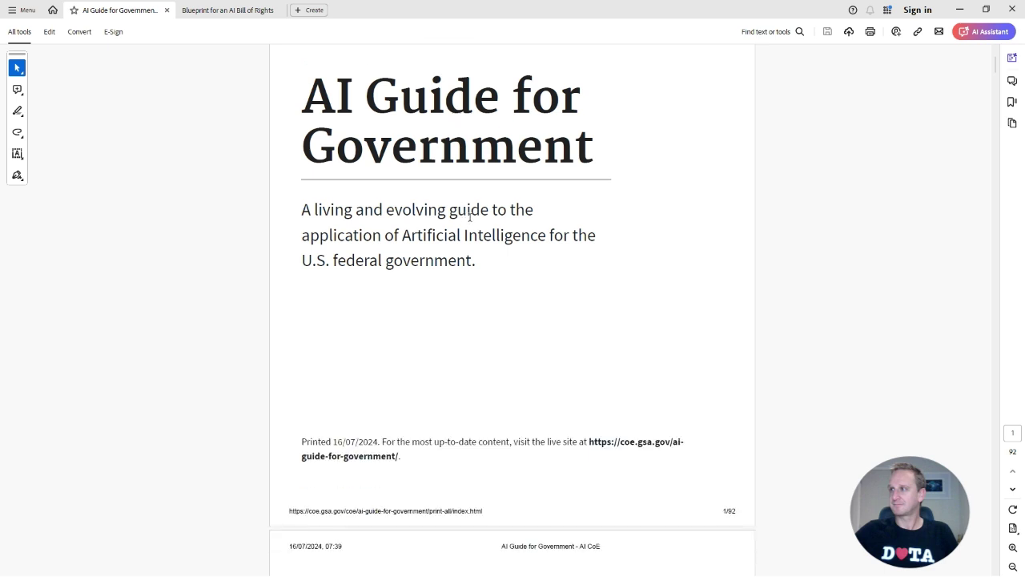
click(659, 369)
click(638, 240)
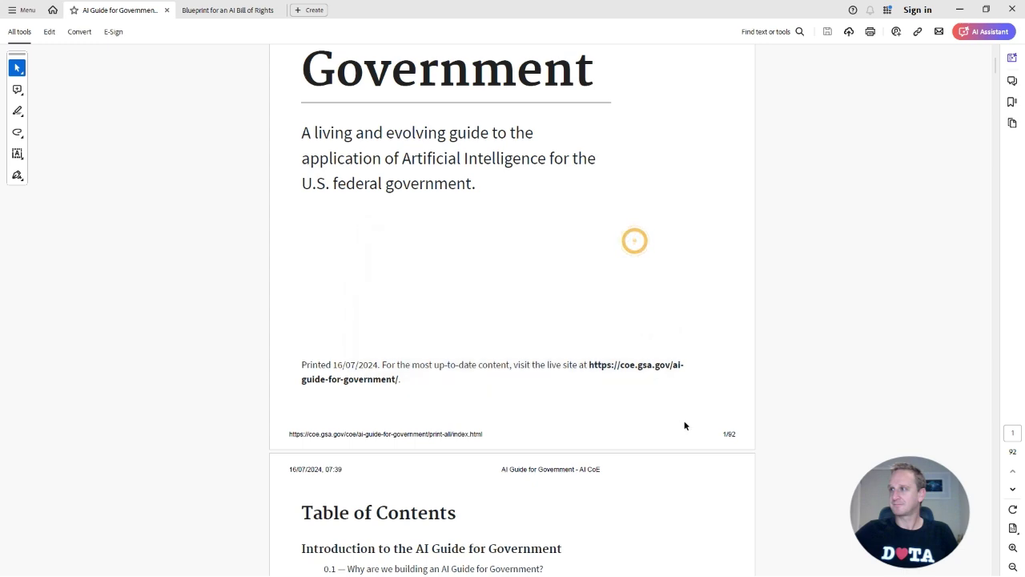
scroll(675, 396, down, 7)
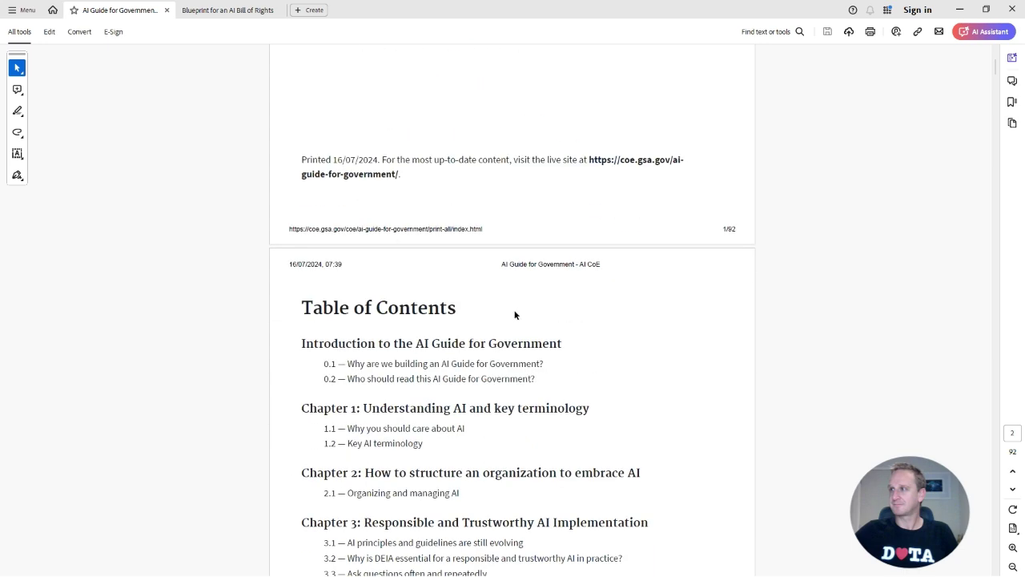
scroll(439, 237, down, 2)
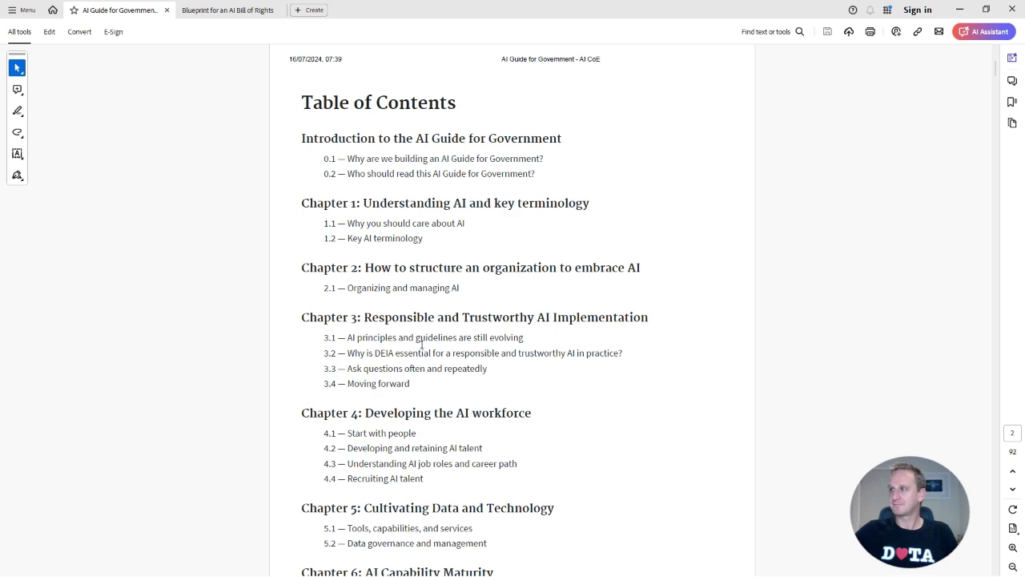
scroll(421, 344, down, 8)
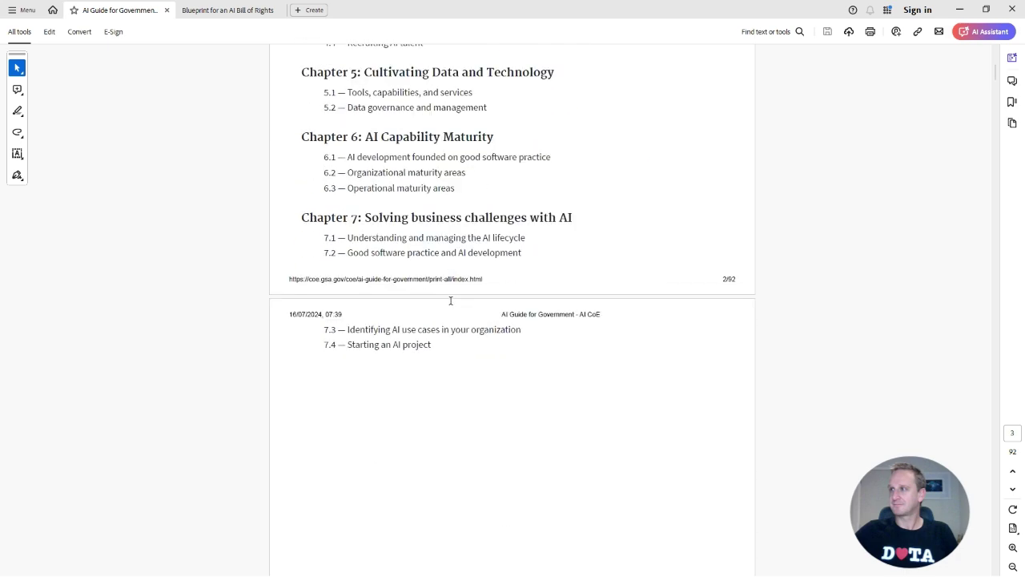
Step: Examine the guide's introduction and continue to Section 0.2 on who should read it
scroll(450, 300, down, 14)
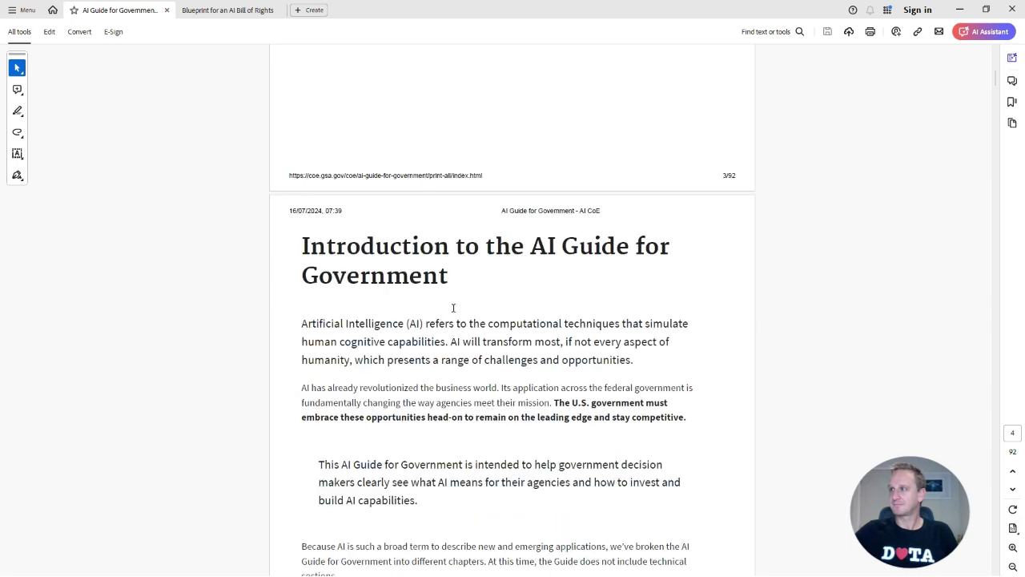
scroll(453, 307, up, 3)
scroll(452, 294, up, 6)
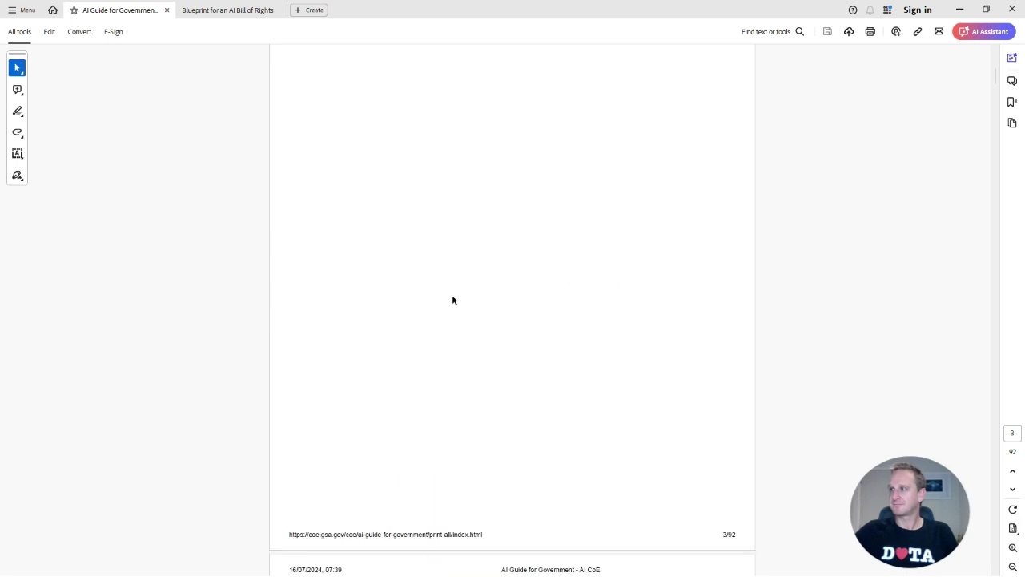
scroll(453, 292, down, 13)
scroll(458, 300, down, 15)
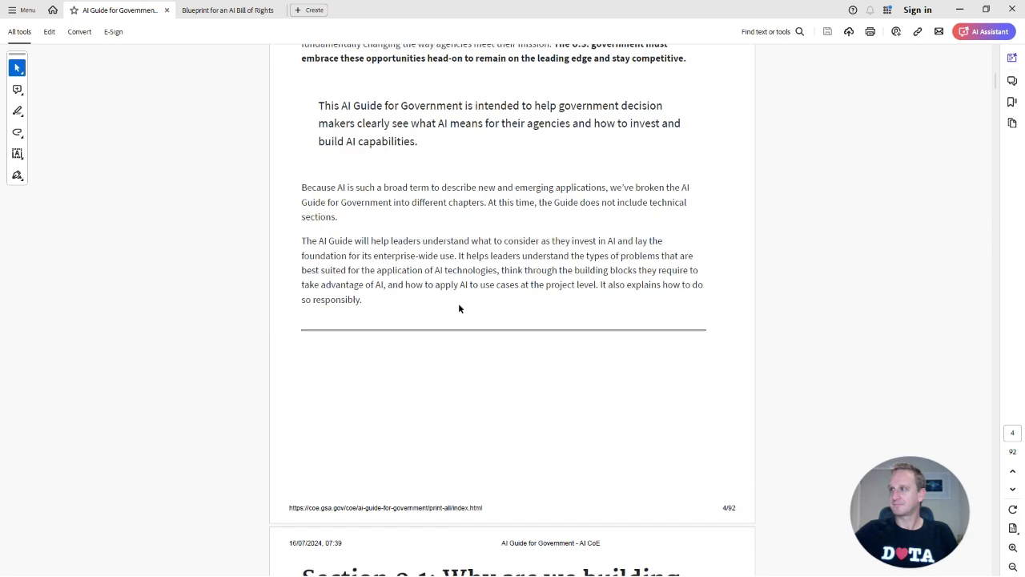
scroll(464, 283, down, 8)
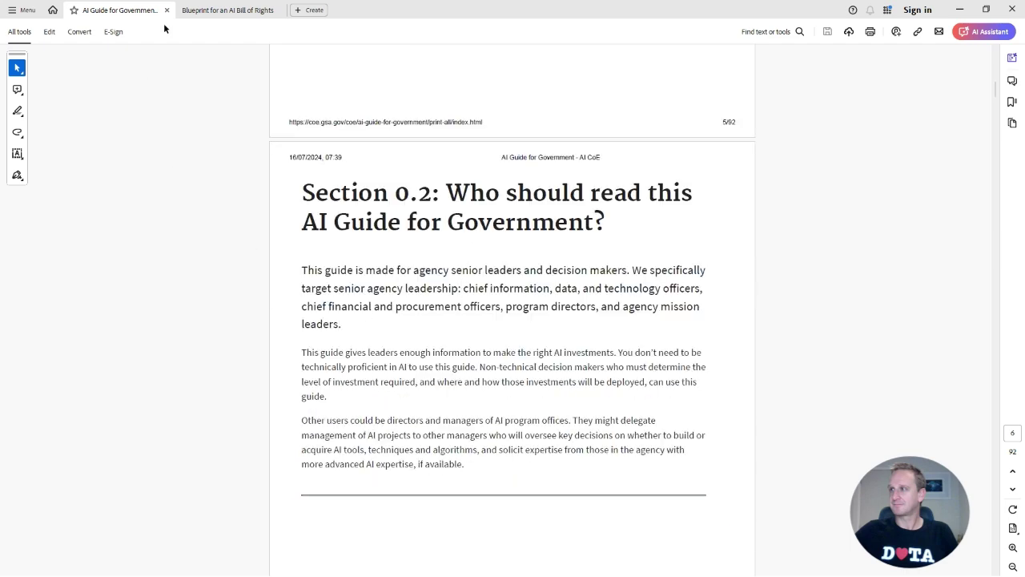
Step: Look through the Blueprint for an AI Bill of Rights PDF from its cover through the principles and definitions pages
click(230, 8)
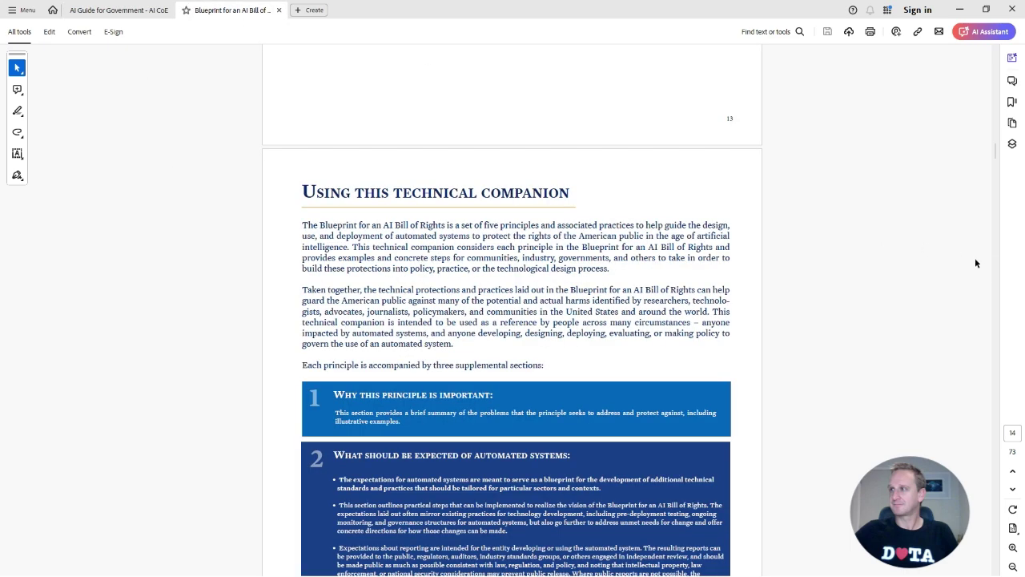
drag(997, 149, 994, 69)
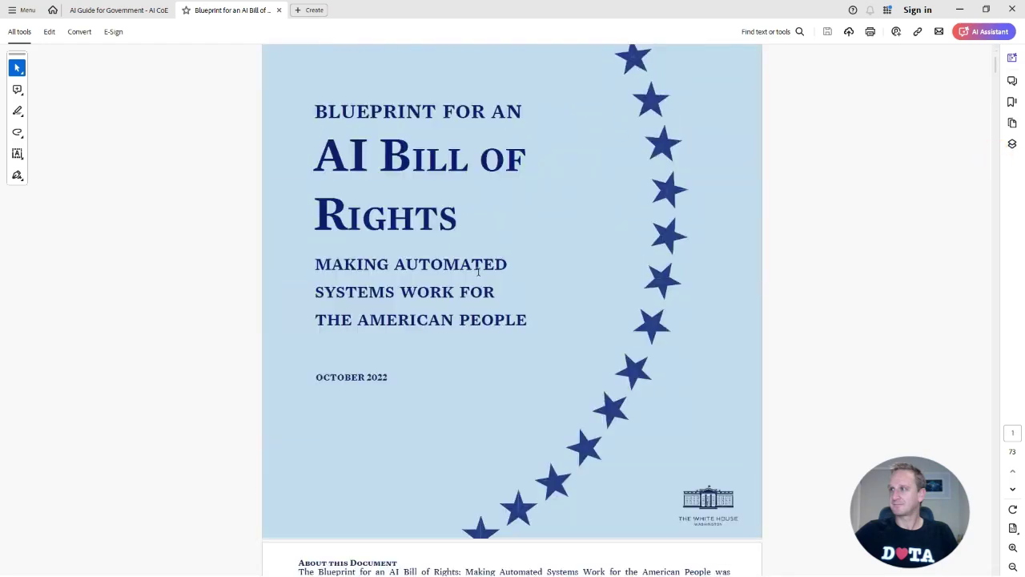
scroll(479, 272, down, 5)
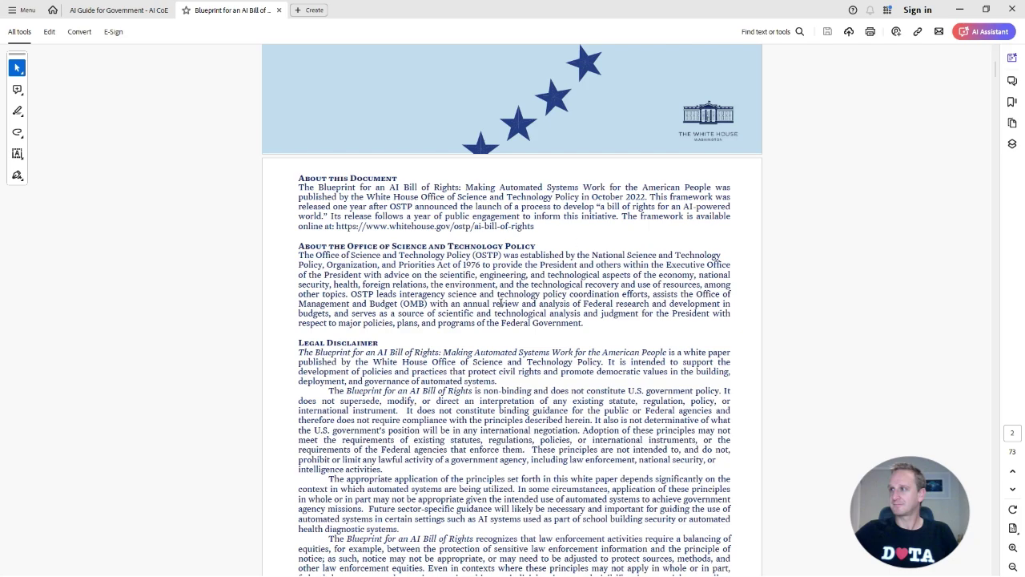
scroll(499, 299, down, 12)
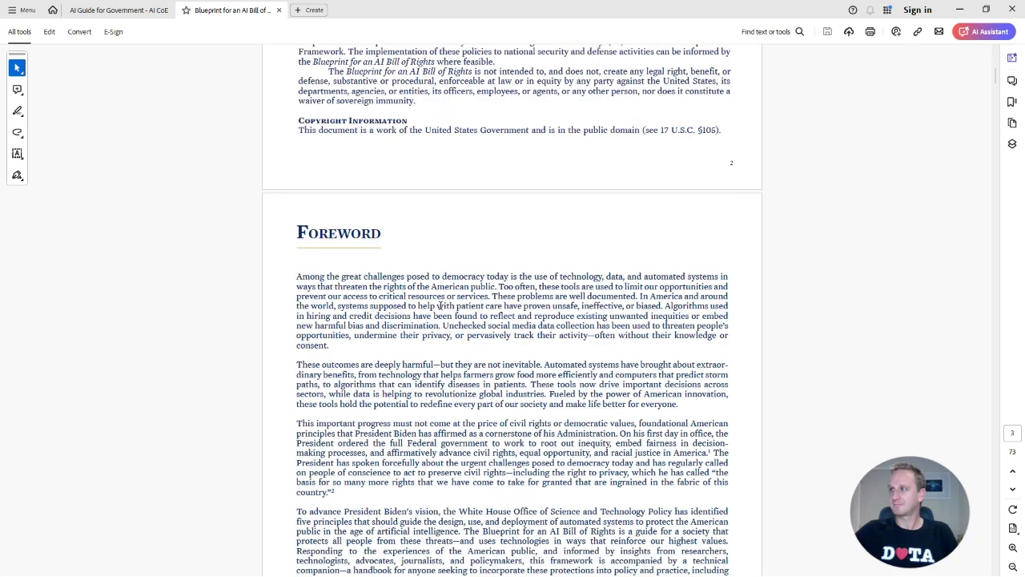
scroll(443, 300, down, 6)
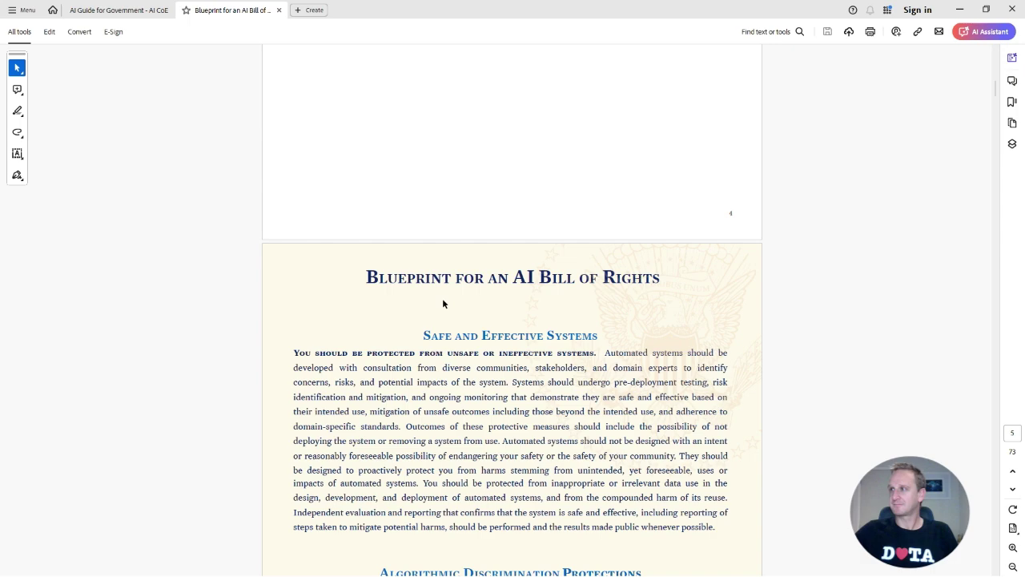
scroll(443, 304, down, 20)
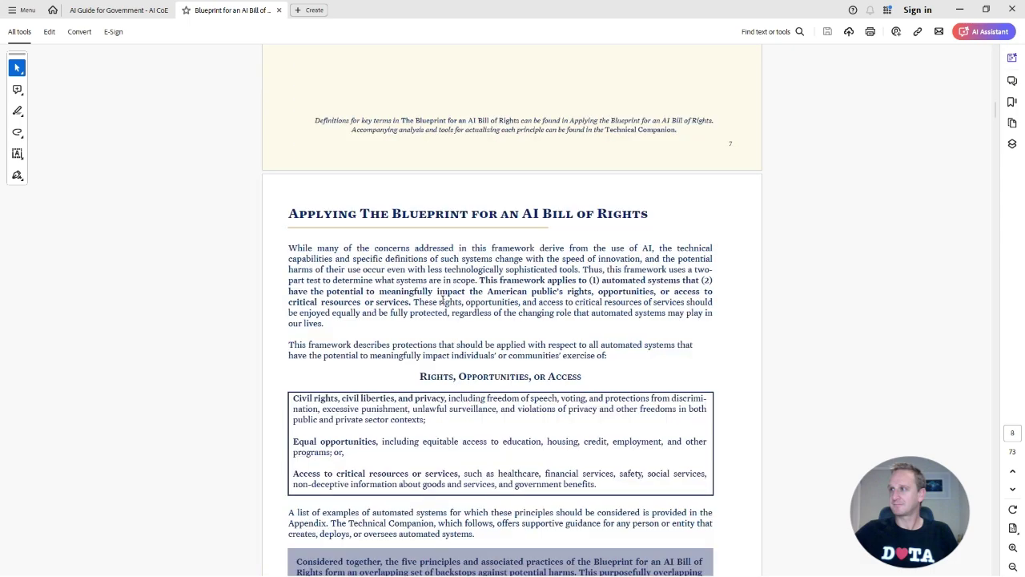
scroll(443, 302, down, 20)
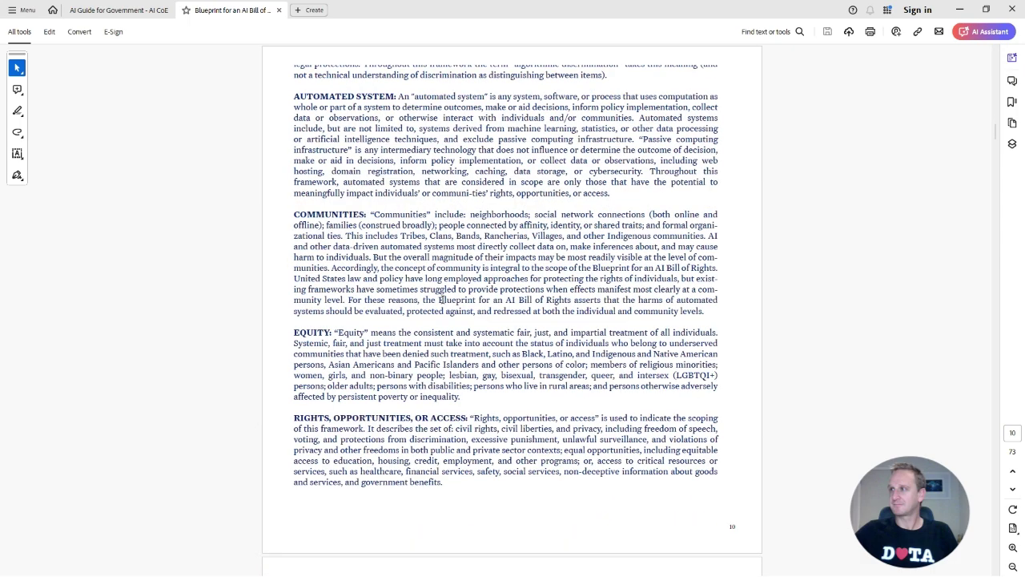
Step: Examine the "From Principles to Practice" technical companion, including its contents and usage page, and return to the document's cover
scroll(448, 303, down, 3)
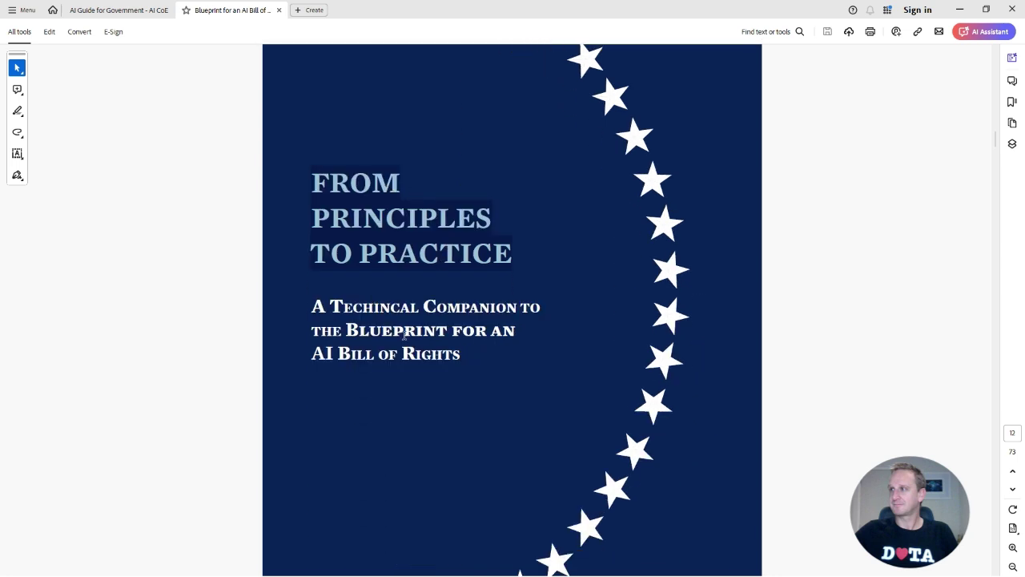
scroll(432, 389, down, 6)
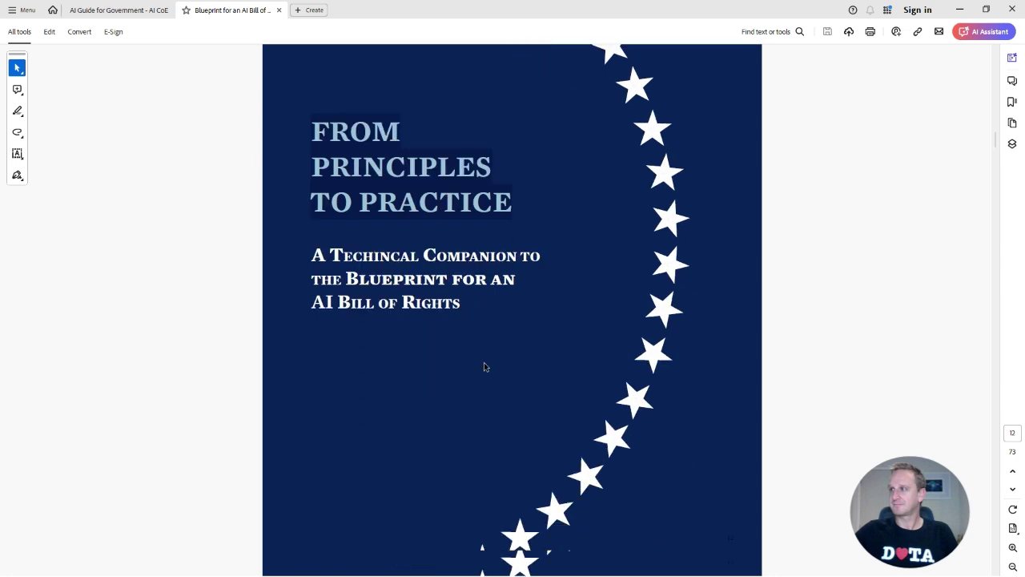
scroll(457, 336, down, 10)
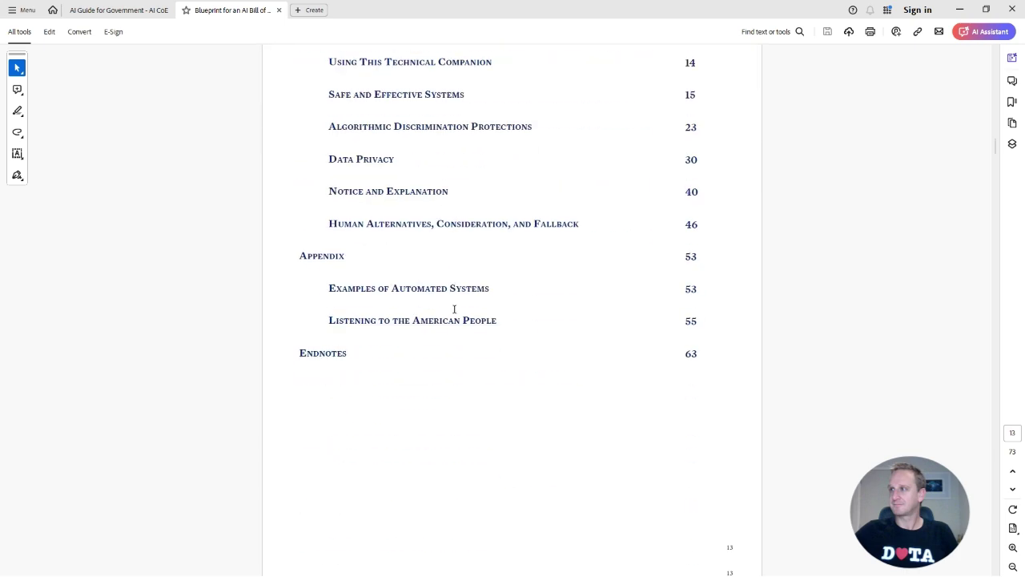
scroll(453, 323, down, 2)
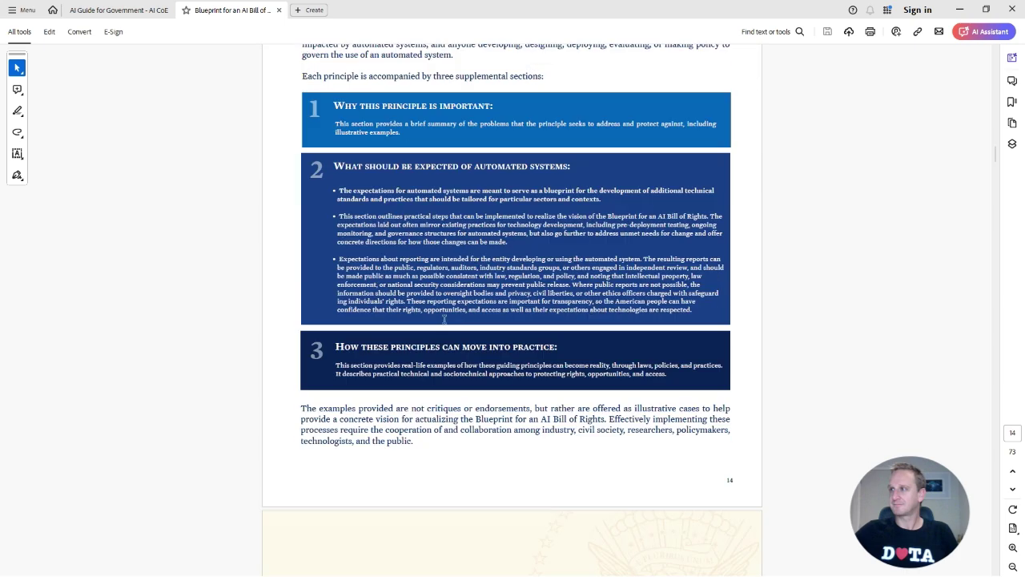
drag(997, 156, 998, 58)
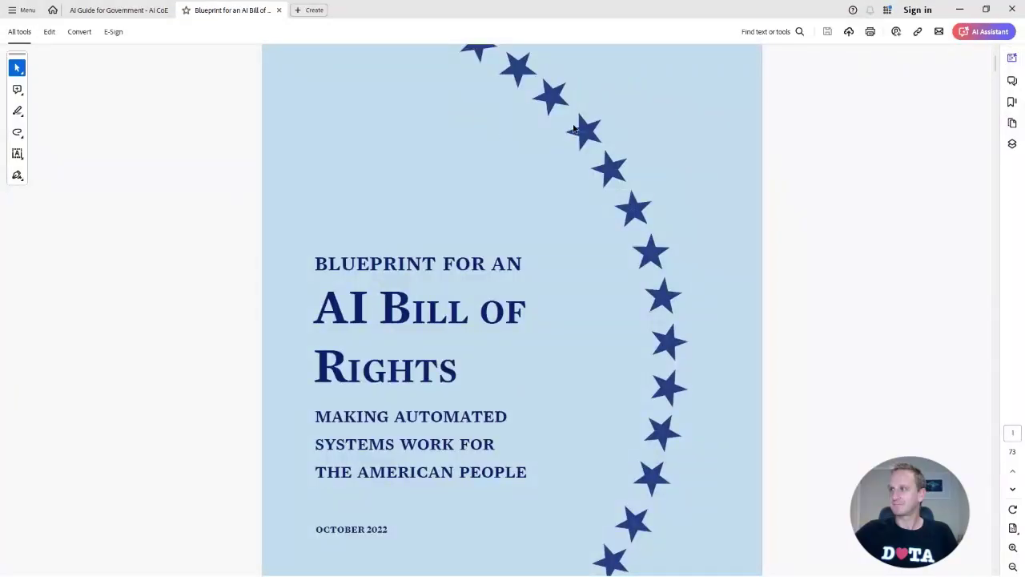
Step: Return to the browser and open the Google Cloud console from the Google Cloud home page
click(960, 11)
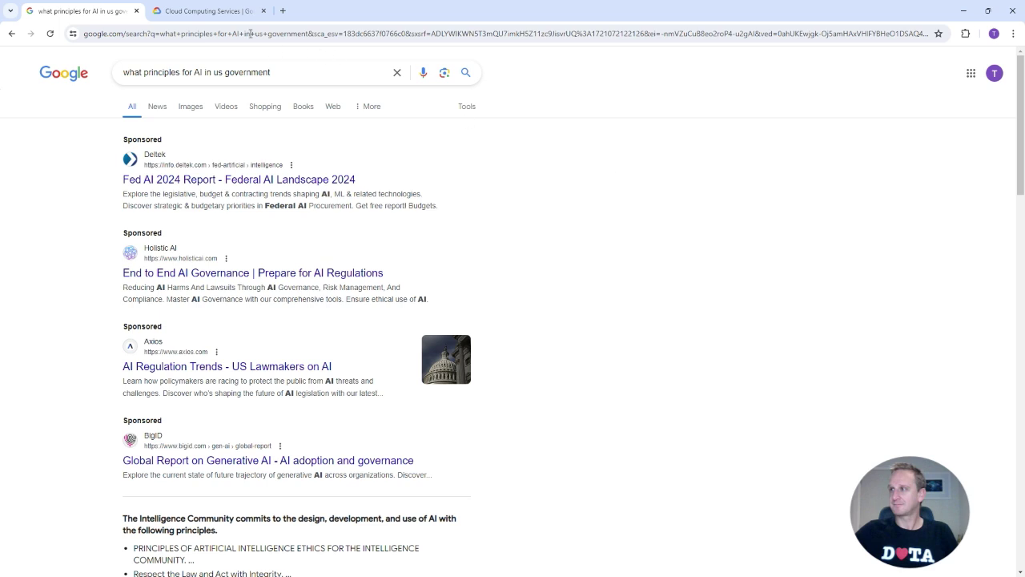
mouse_move(205, 12)
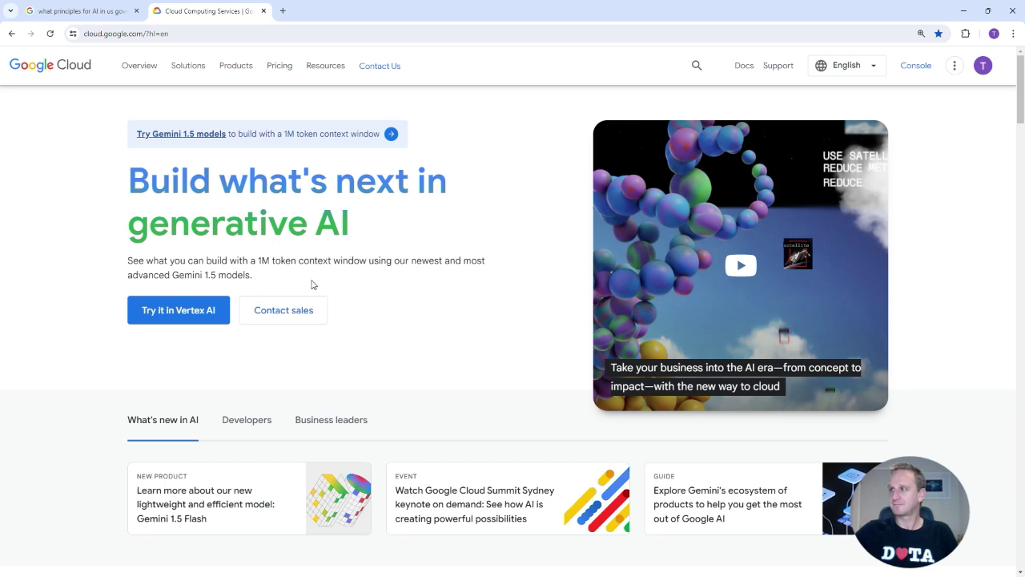
click(915, 65)
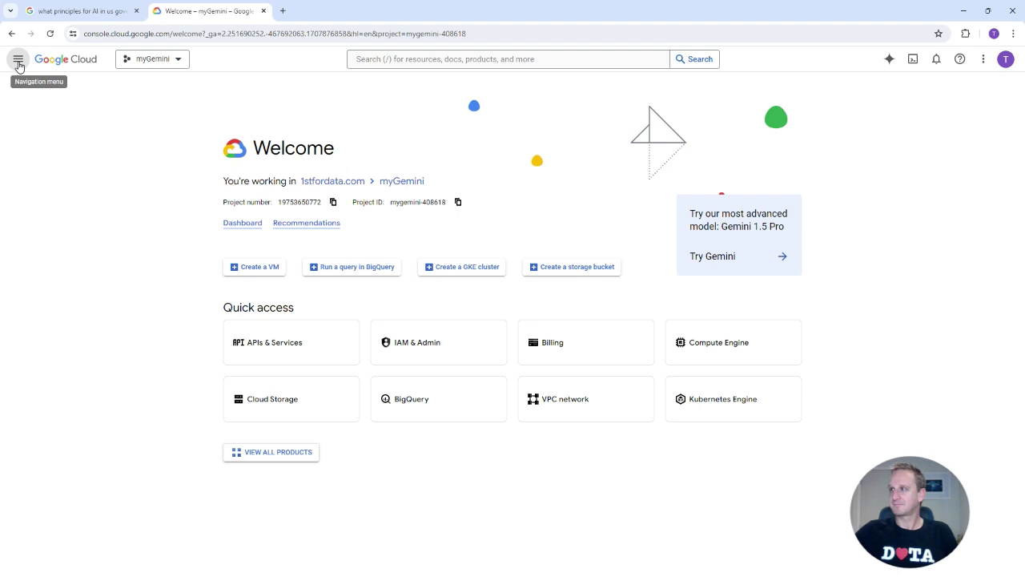
Step: Open the Cloud Storage buckets list for the myGemini project
click(18, 63)
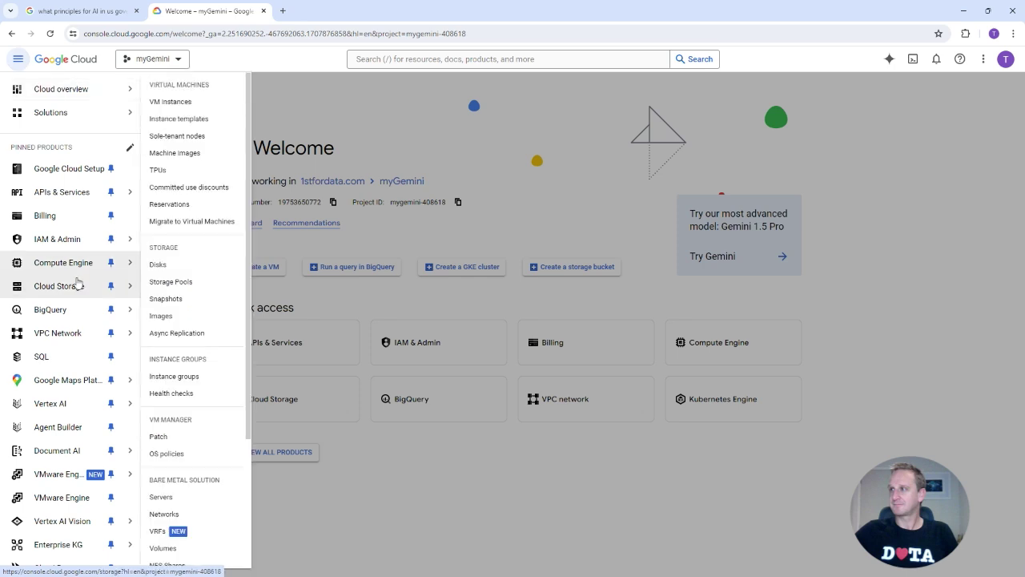
mouse_move(62, 291)
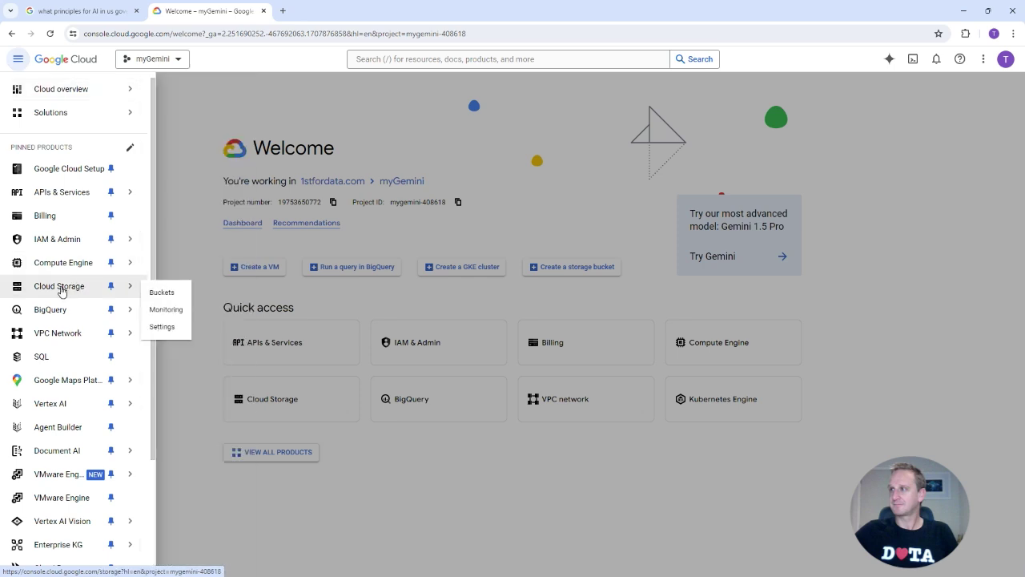
click(161, 293)
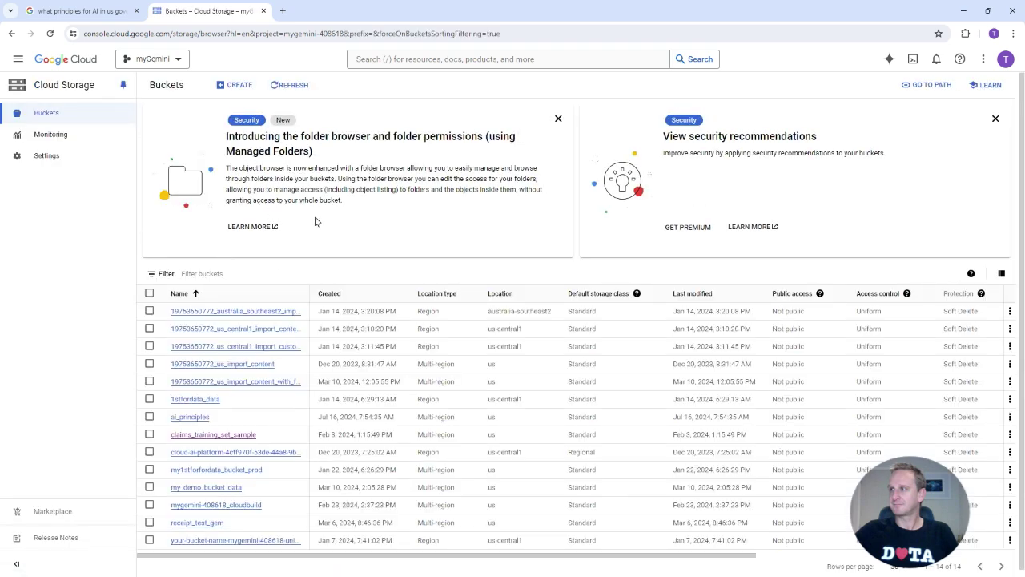
Step: Look over the existing buckets, check the files stored in the ai_principles bucket, and return to the buckets list
scroll(261, 316, down, 1)
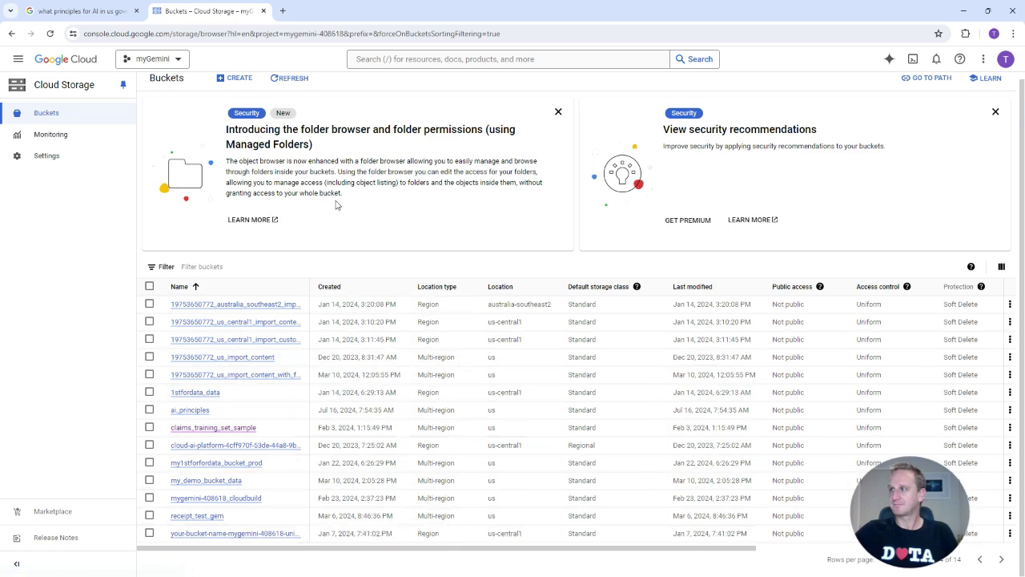
scroll(336, 201, up, 1)
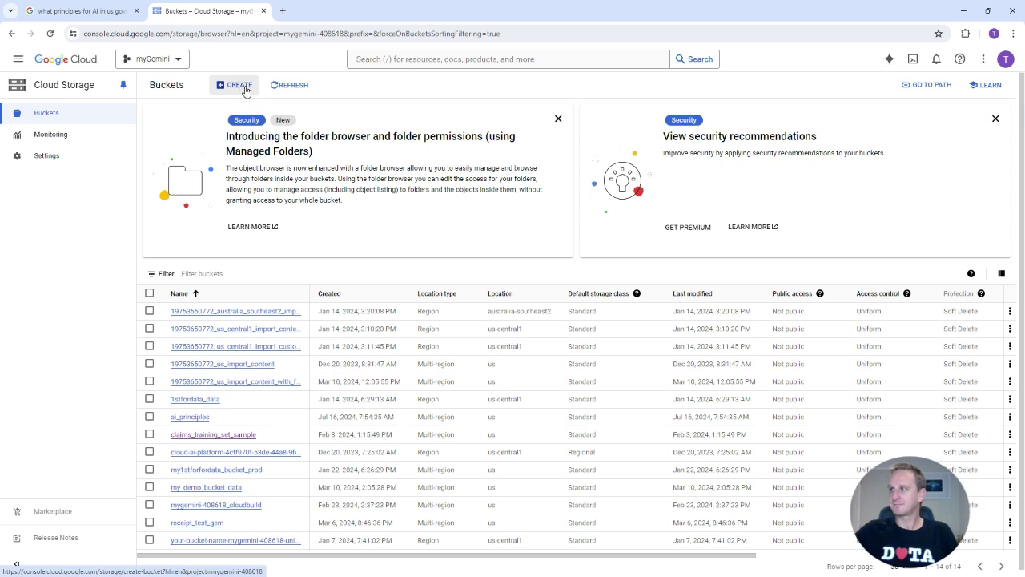
click(192, 418)
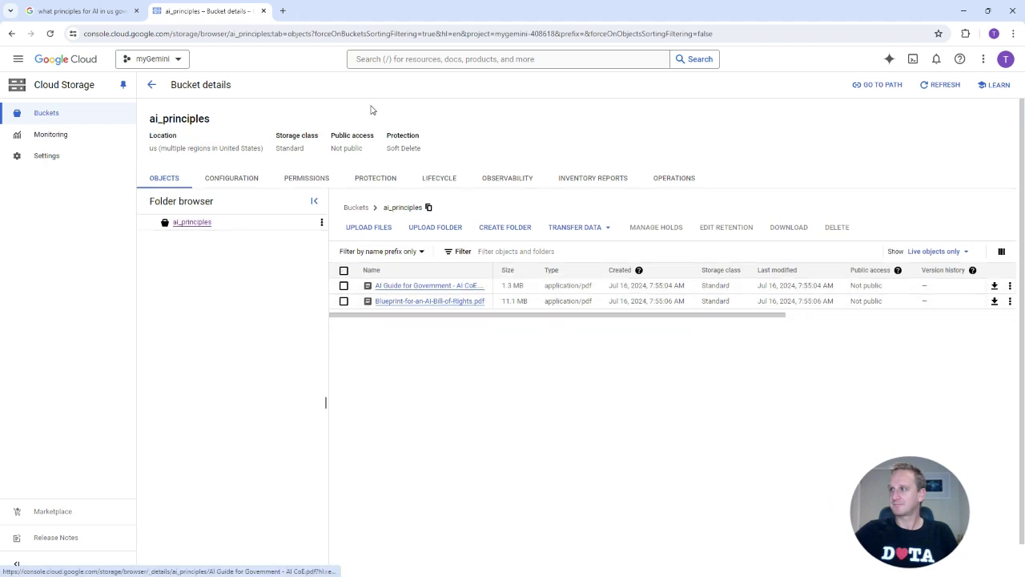
click(153, 86)
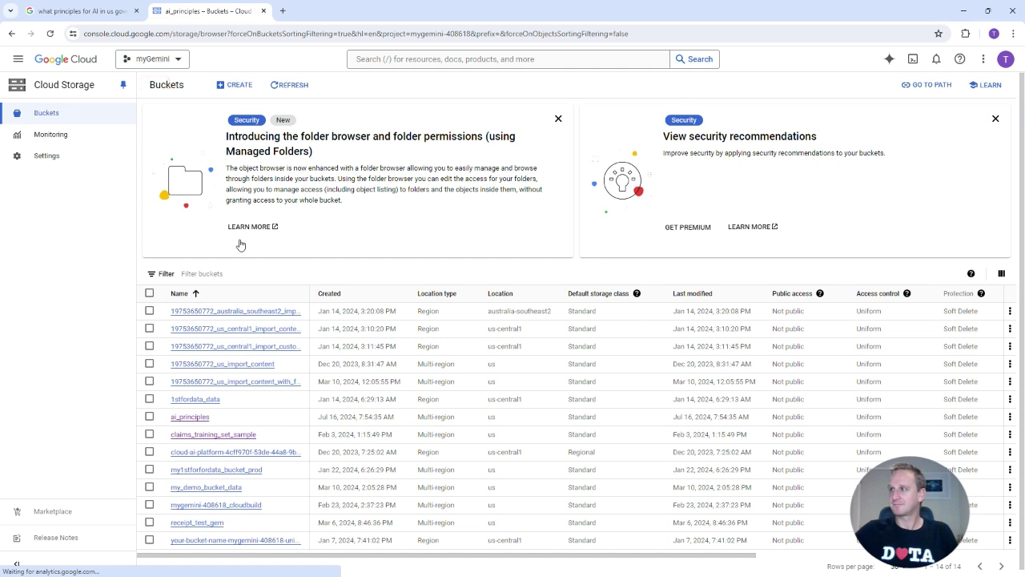
Step: Create a bucket named ai_principles_2, keeping the us multi-region location and the other default settings
click(239, 85)
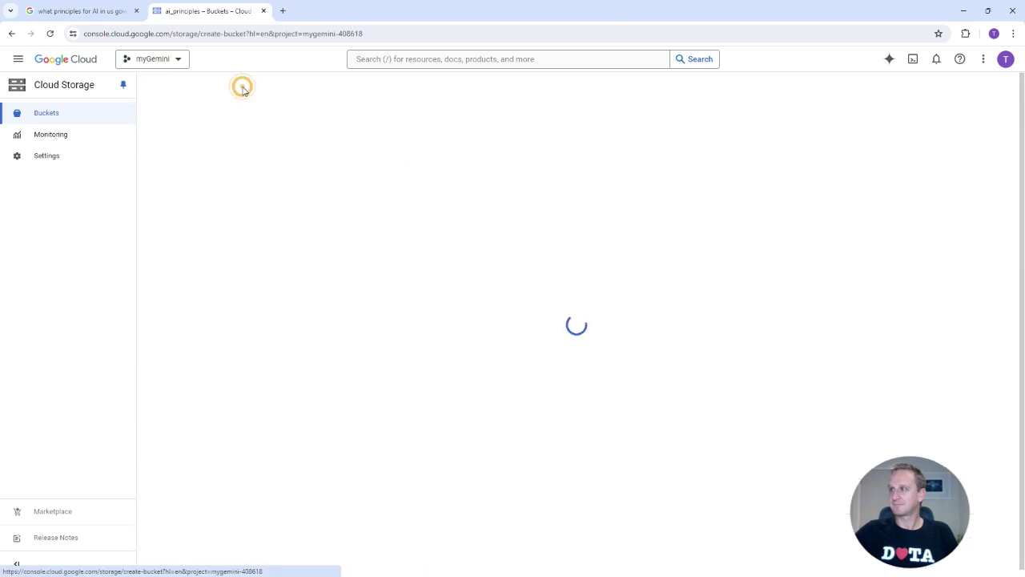
click(192, 165)
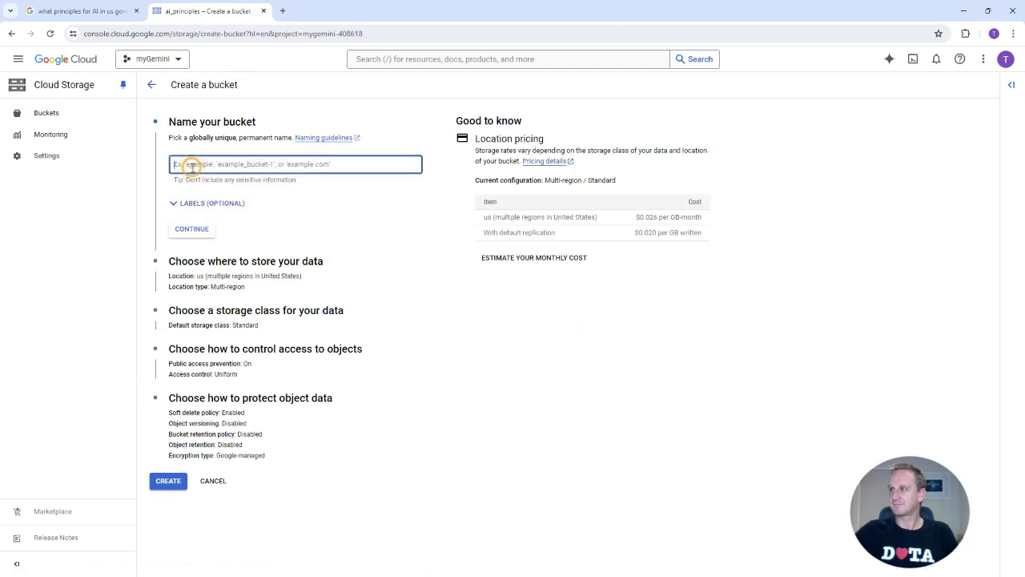
text(ai_principles_2)
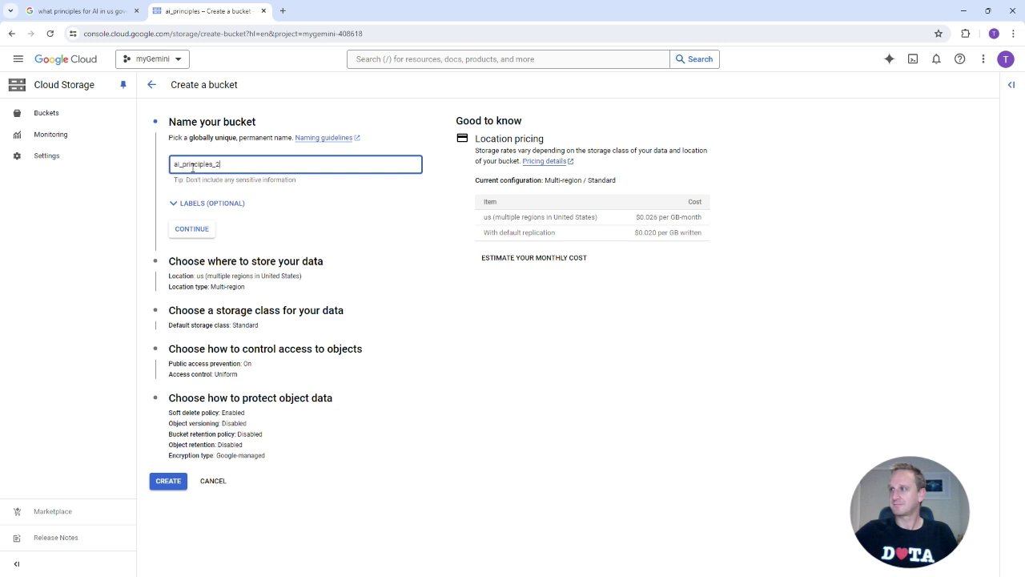
click(186, 230)
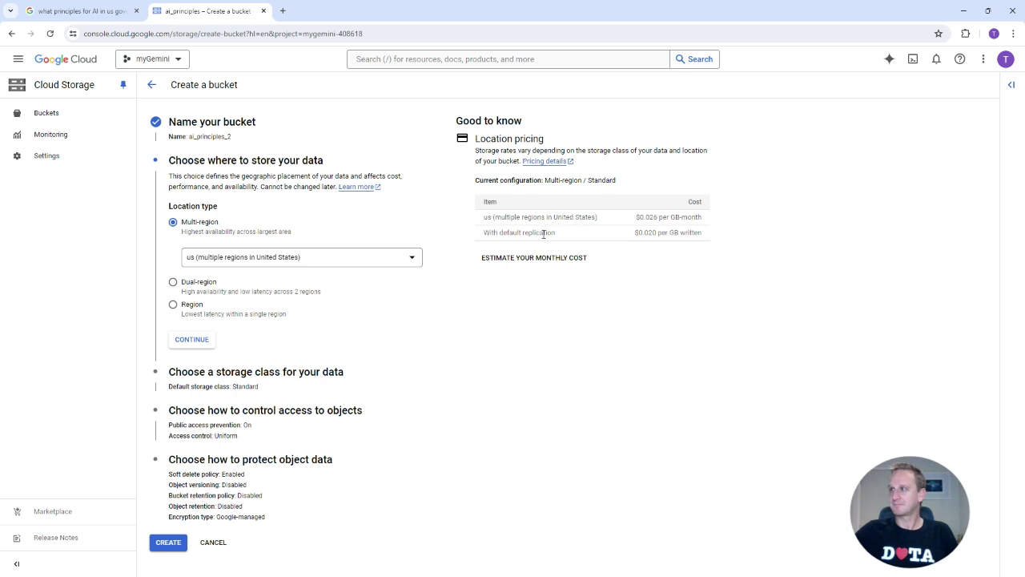
triple_click(492, 232)
click(685, 149)
click(169, 544)
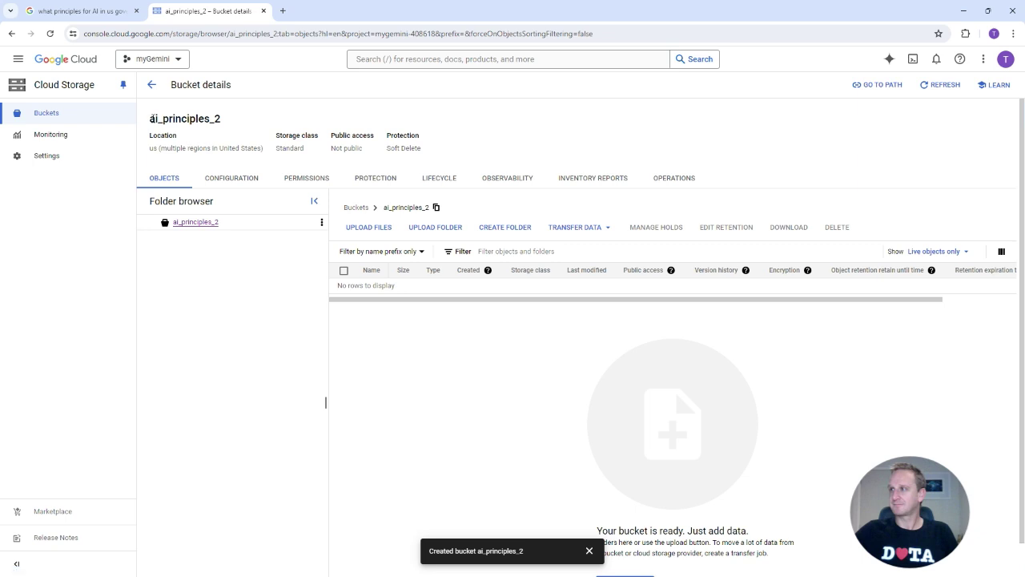
Step: Upload "AI Guide for Government - AI CoE.pdf" and "Blueprint-for-an-AI-Bill-of-Rights.pdf" from the Files_KB folder to the ai_principles_2 bucket
drag(151, 118, 222, 122)
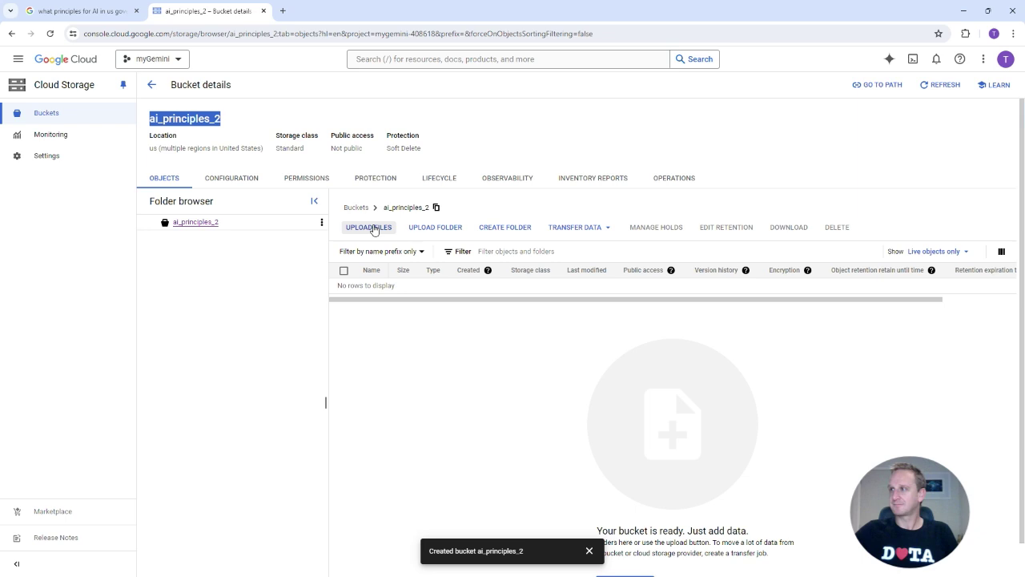
click(373, 229)
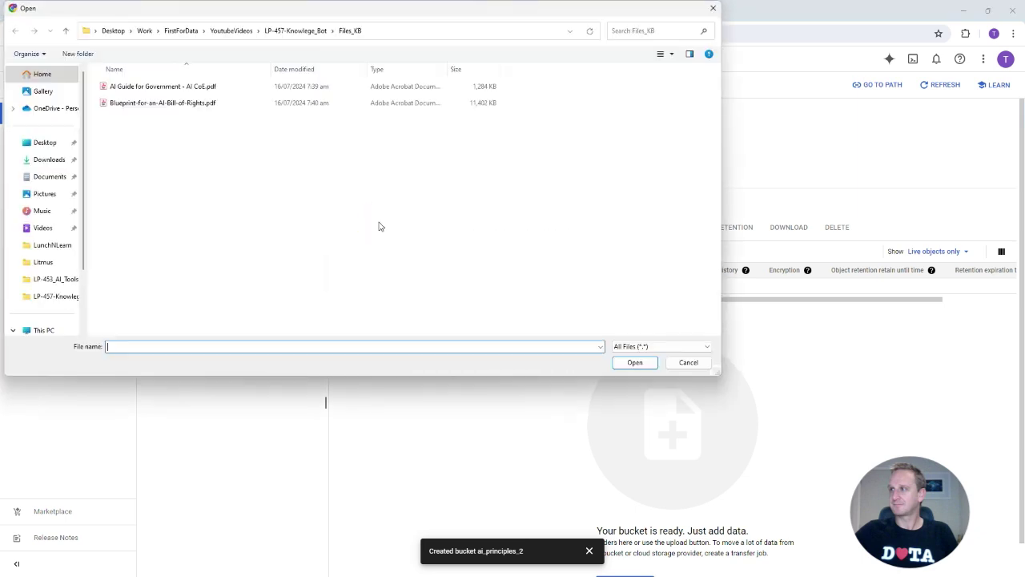
click(196, 88)
shift+click(188, 104)
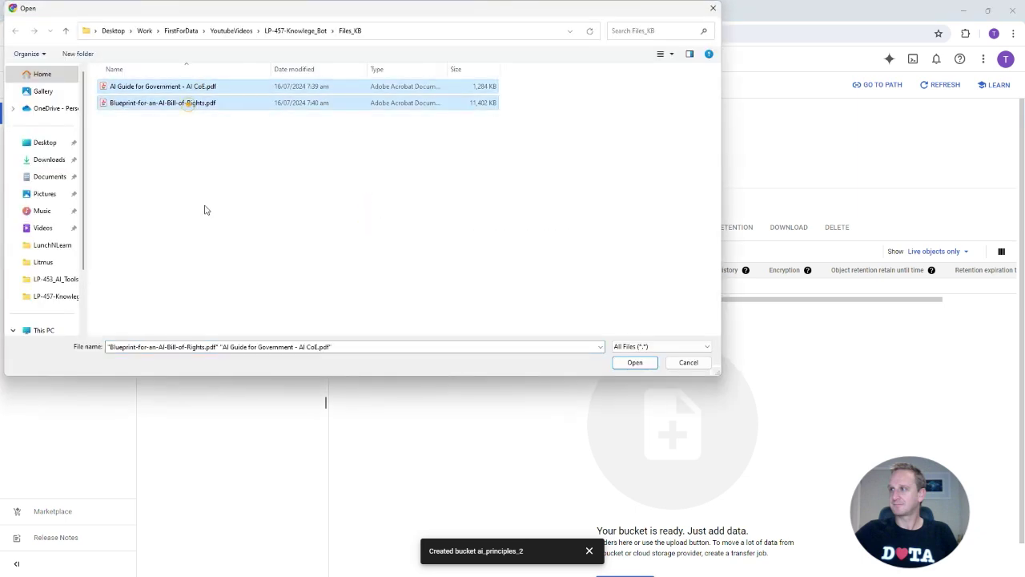
click(635, 362)
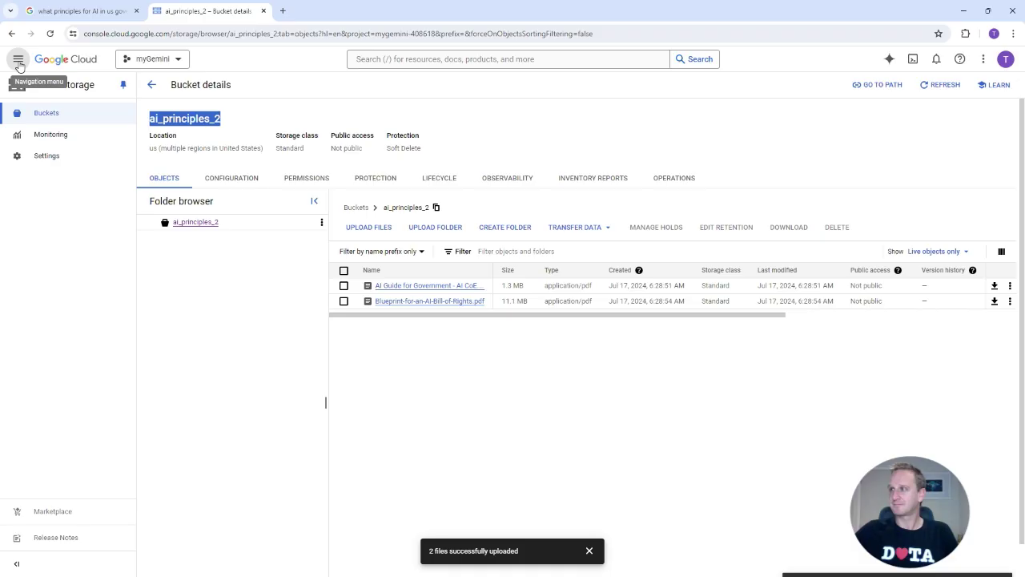
Step: Find and open Agent Builder in the console, and start creating an app of type Search
click(17, 60)
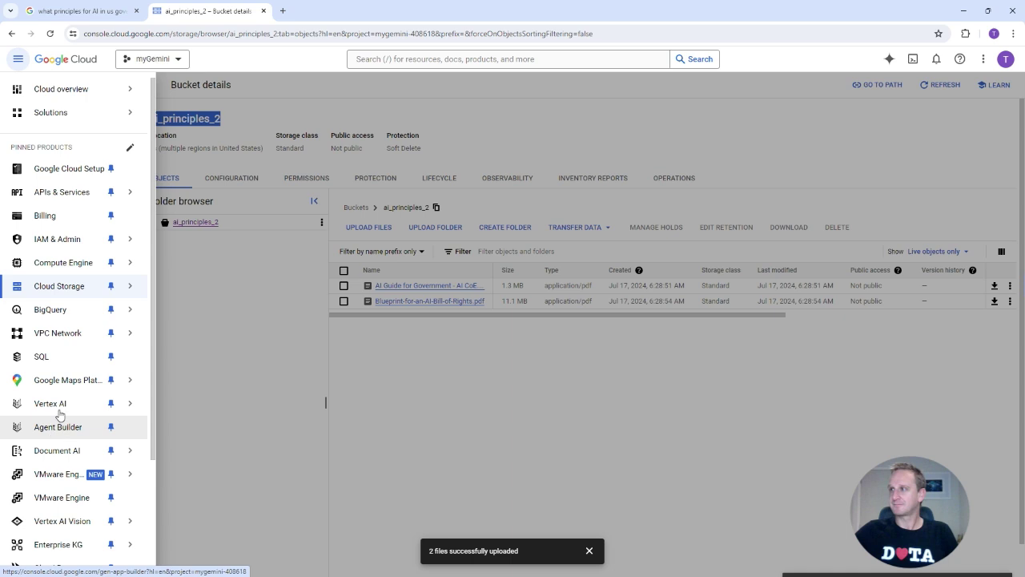
scroll(75, 448, down, 3)
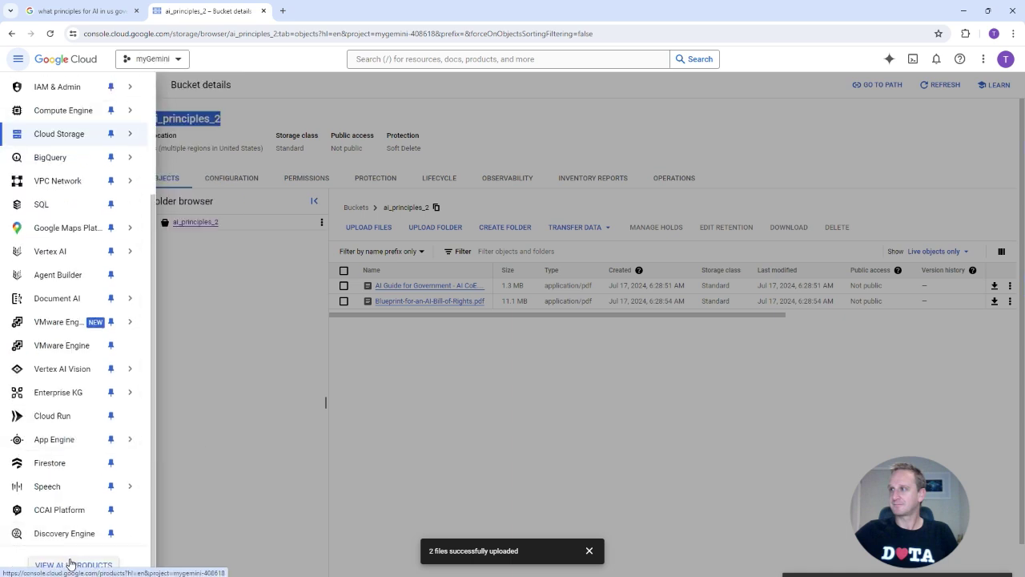
click(429, 59)
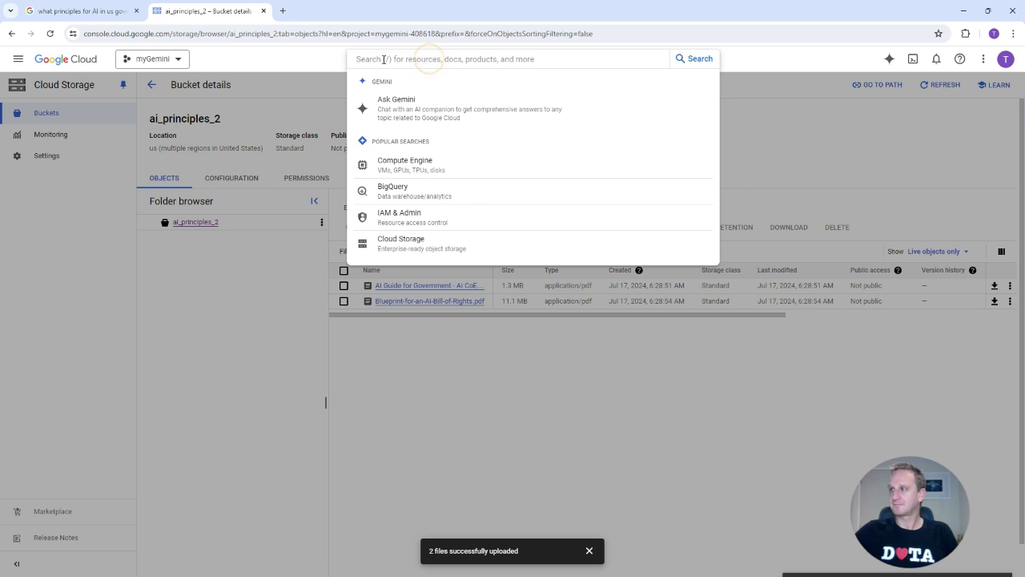
text(agent)
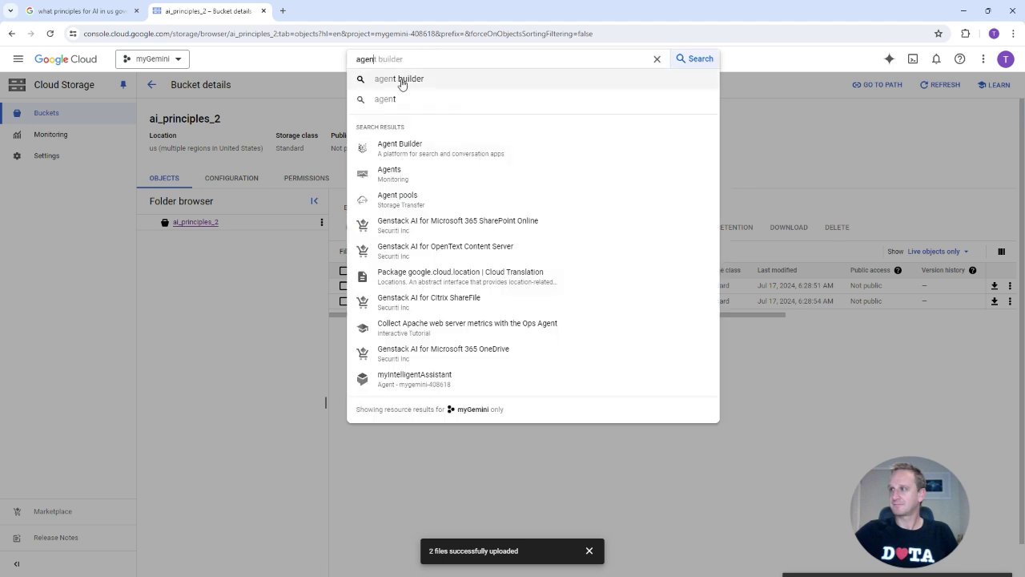
click(403, 152)
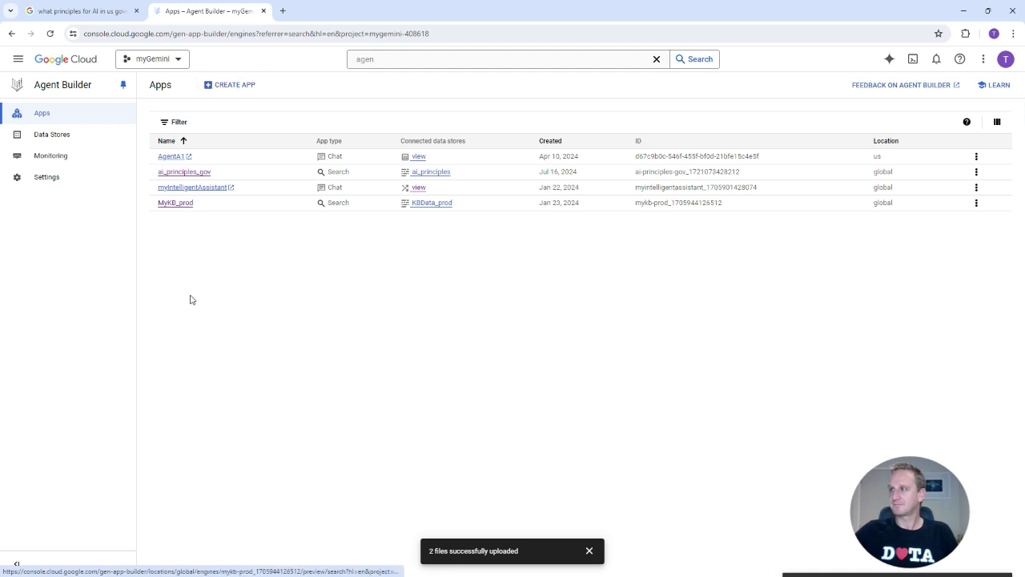
click(233, 87)
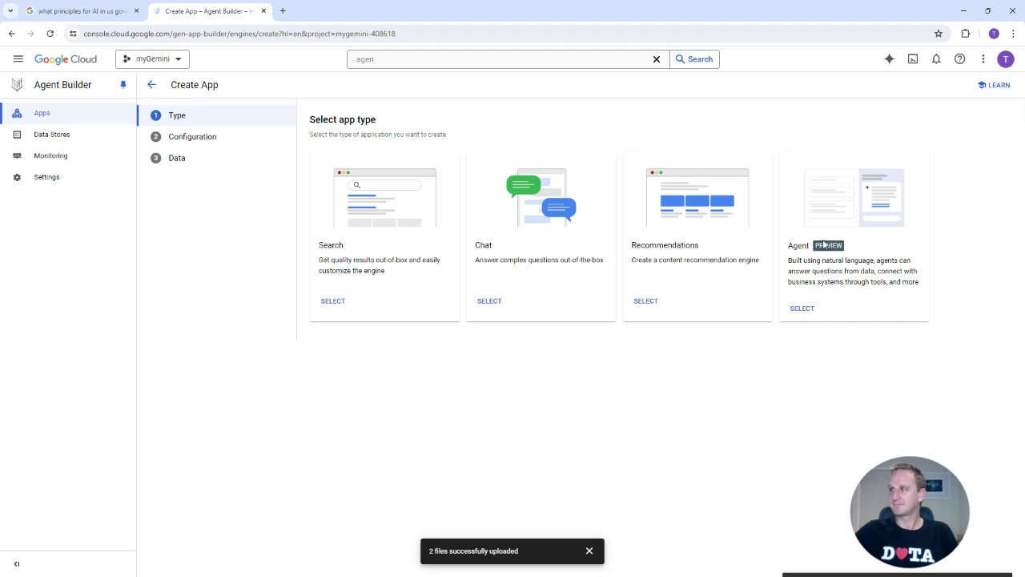
click(343, 308)
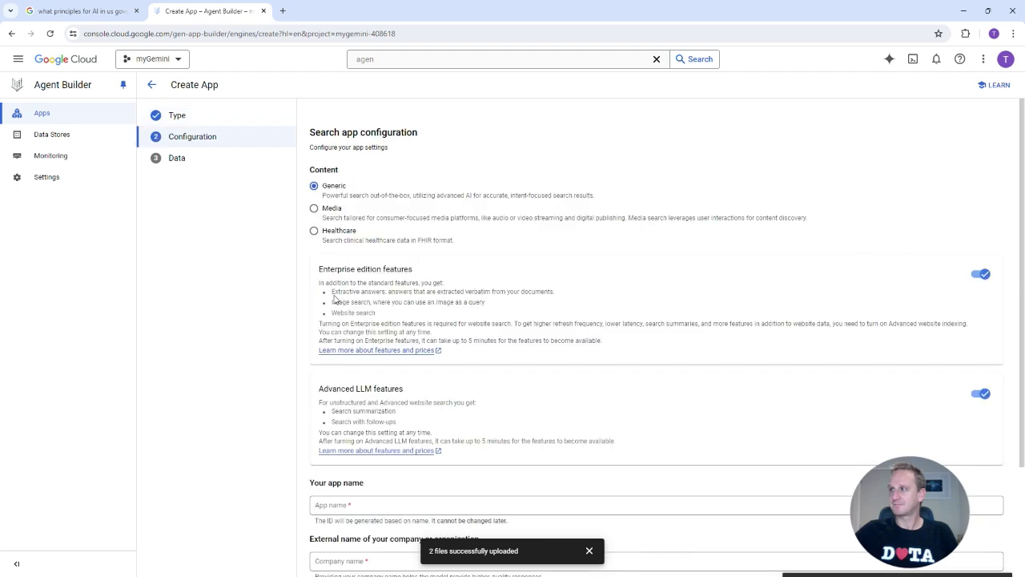
Step: Examine the search app configuration, including the Generic content option, the Enterprise edition features and the Advanced LLM features
scroll(471, 165, down, 1)
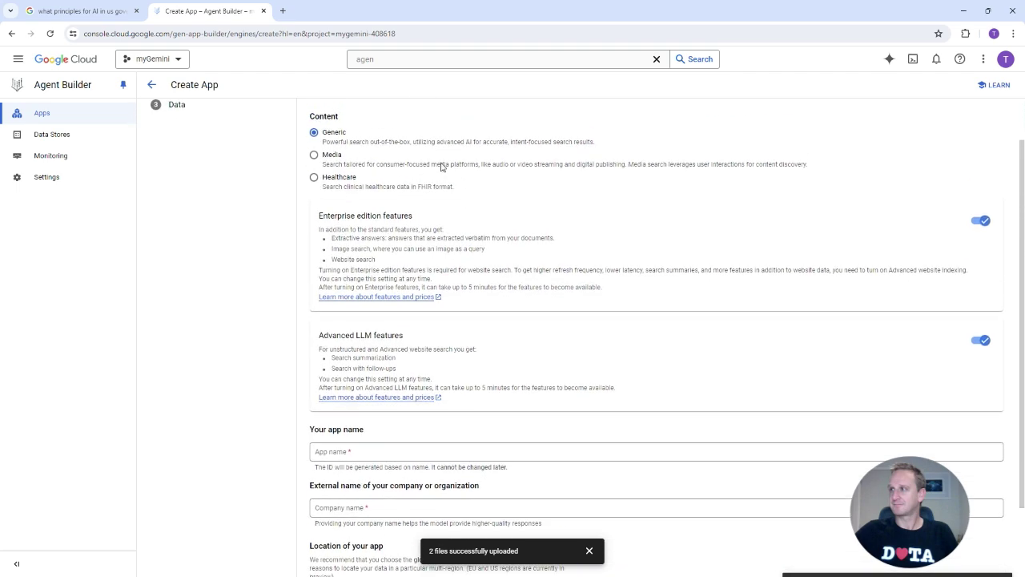
scroll(417, 176, up, 1)
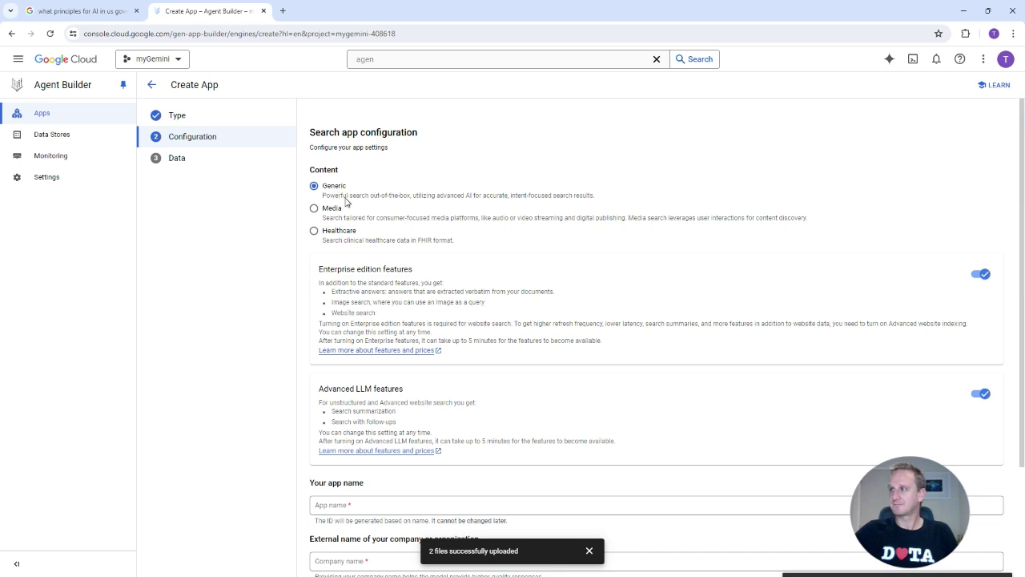
drag(346, 201, 462, 203)
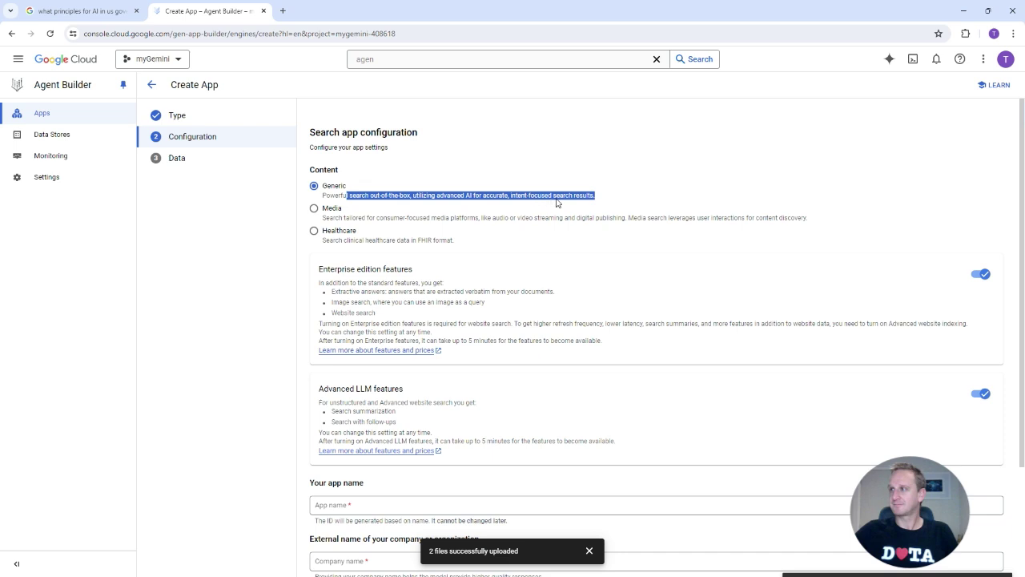
click(606, 201)
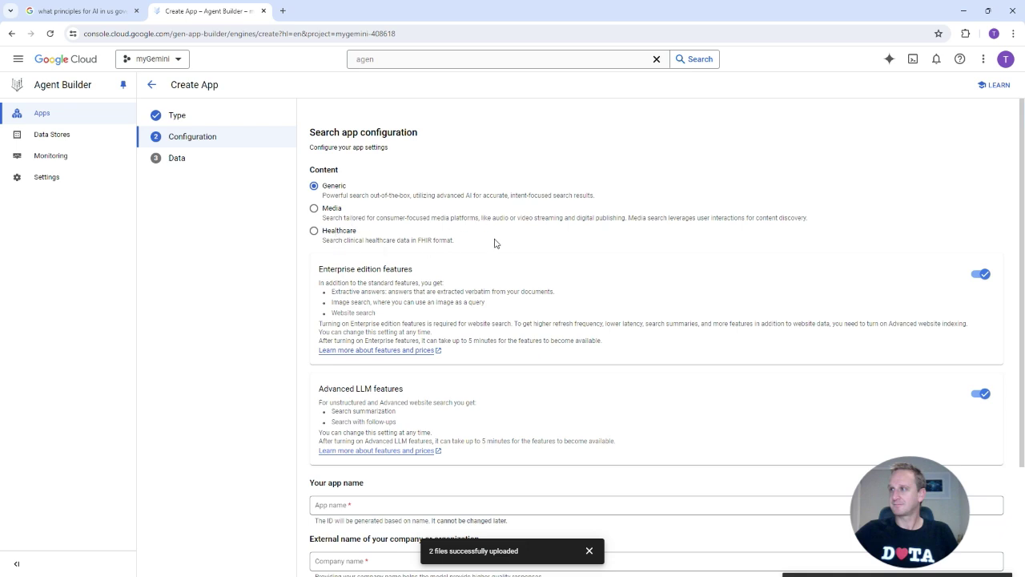
scroll(509, 246, down, 1)
scroll(473, 229, down, 1)
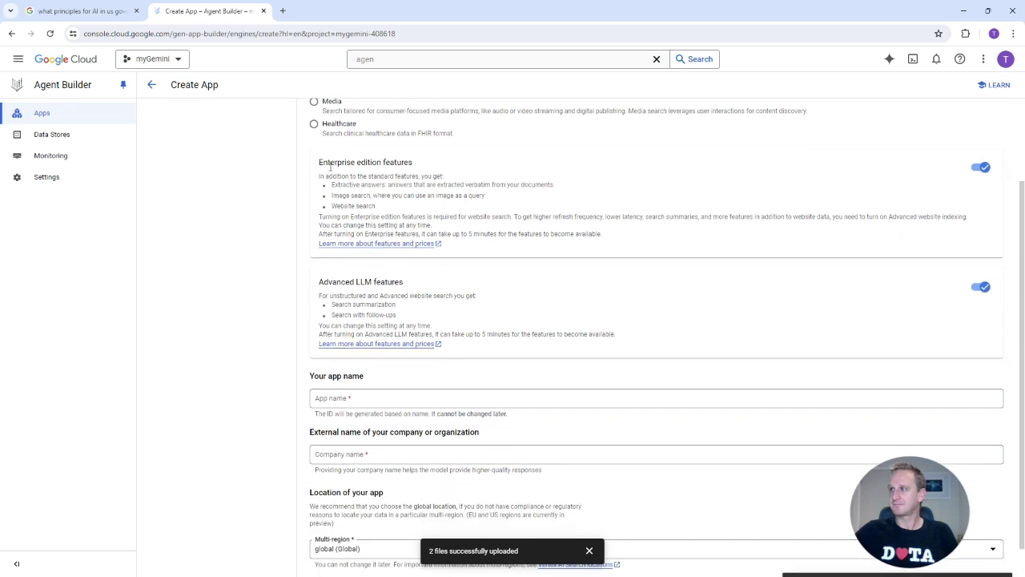
drag(325, 164, 413, 164)
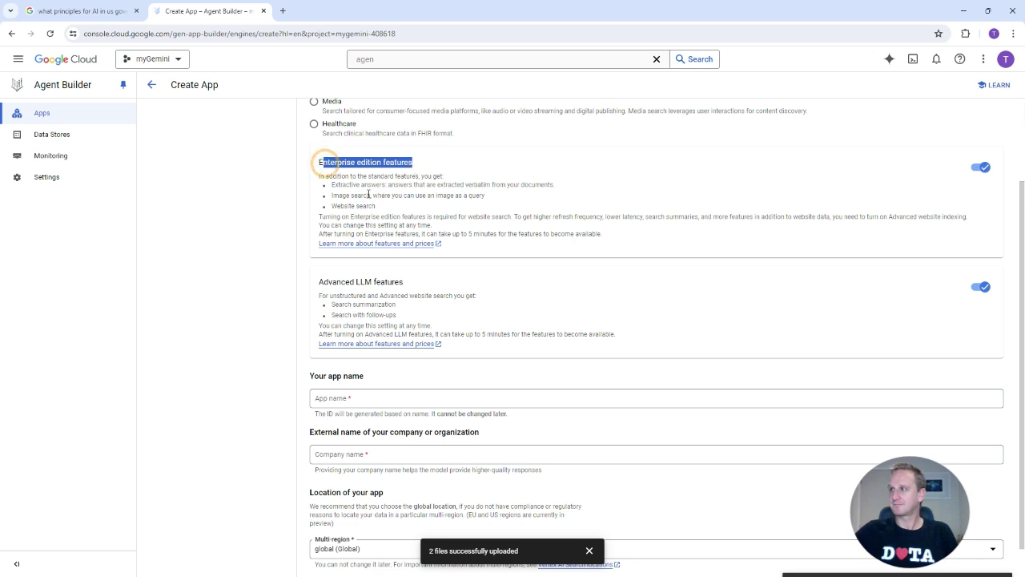
drag(331, 185, 553, 198)
click(445, 205)
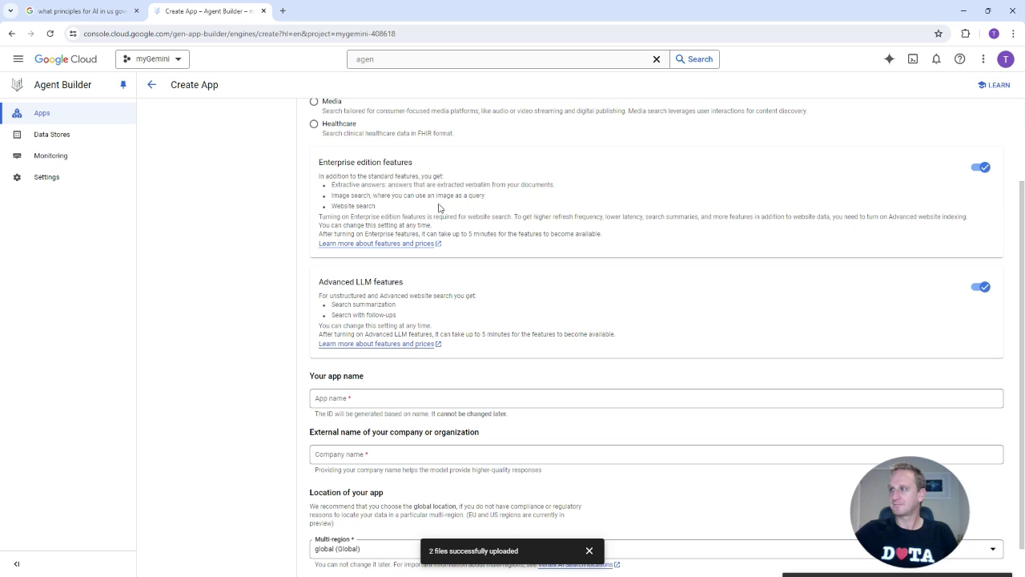
scroll(488, 213, down, 1)
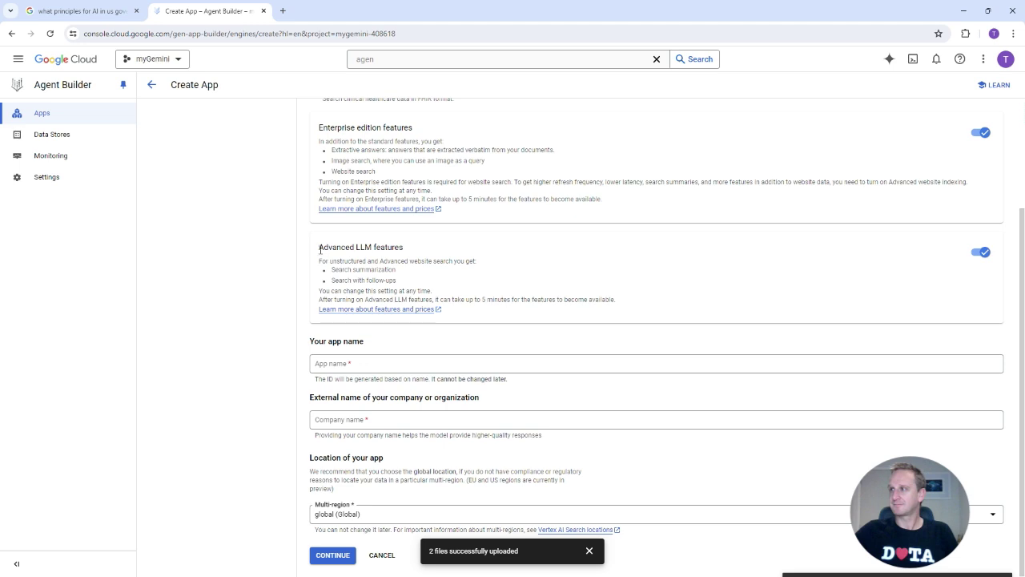
drag(320, 251, 403, 248)
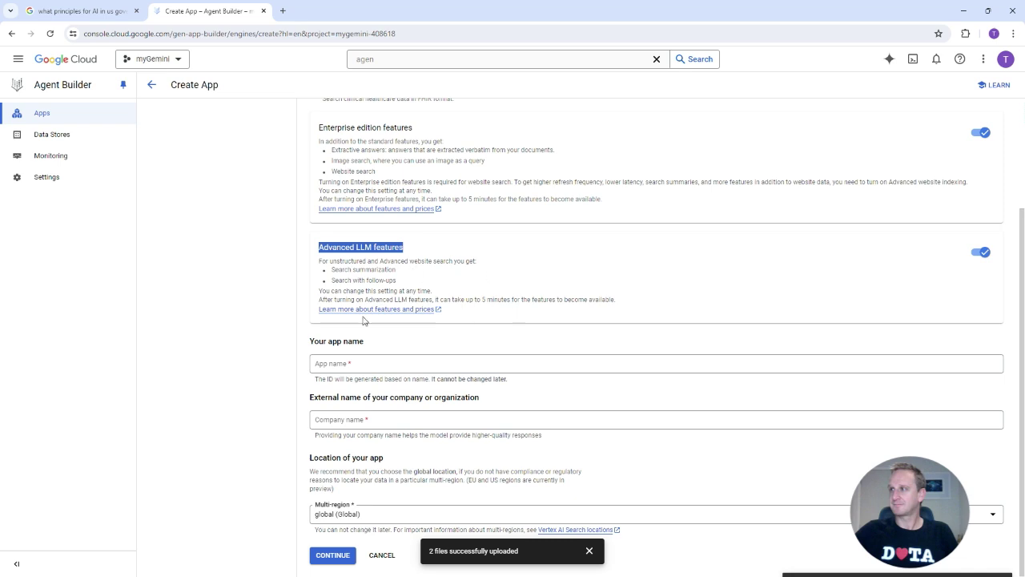
Step: Name the search app AI_Principle_APP_1
click(327, 366)
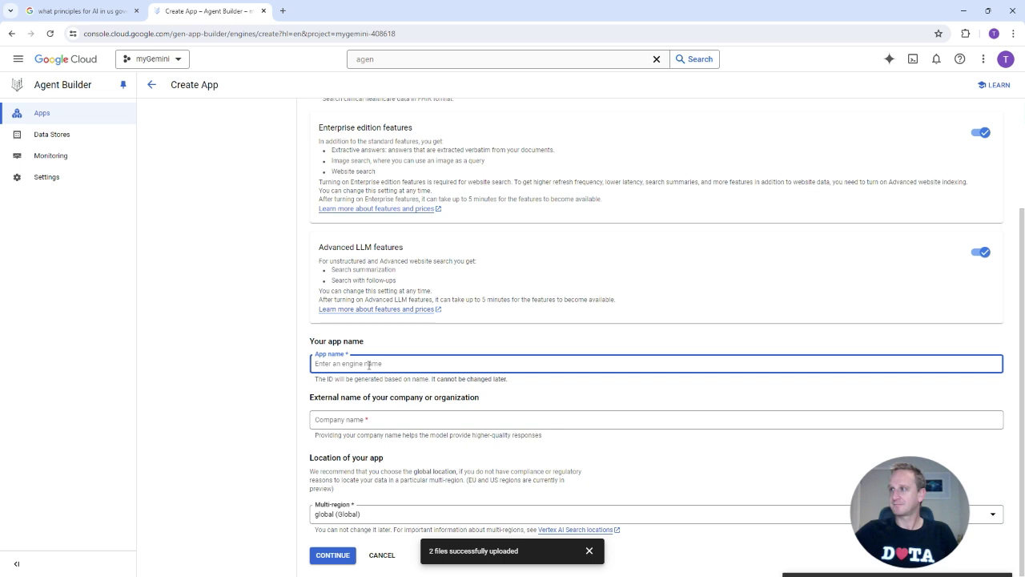
text(AI)
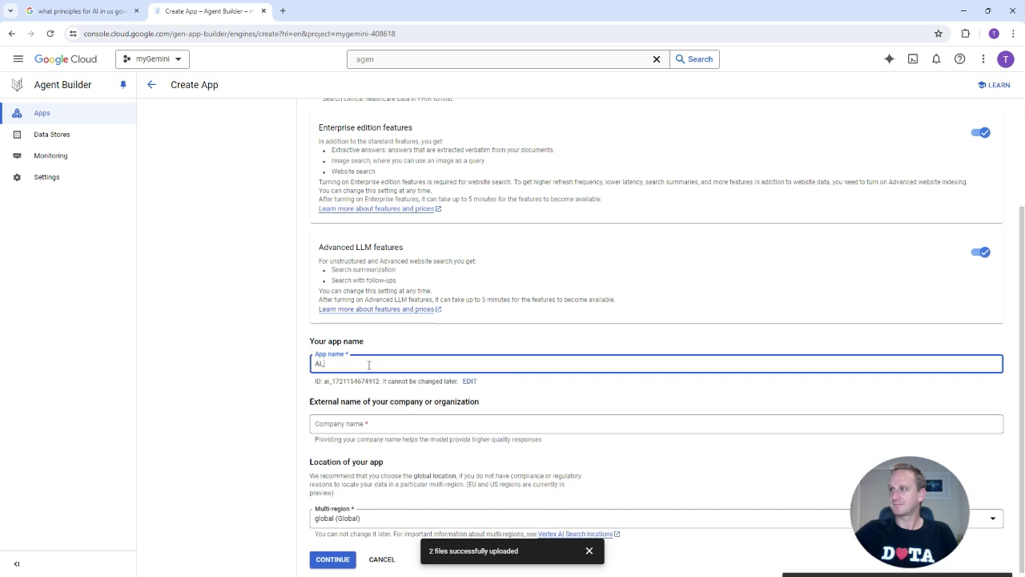
text(_Princ)
text(ipl)
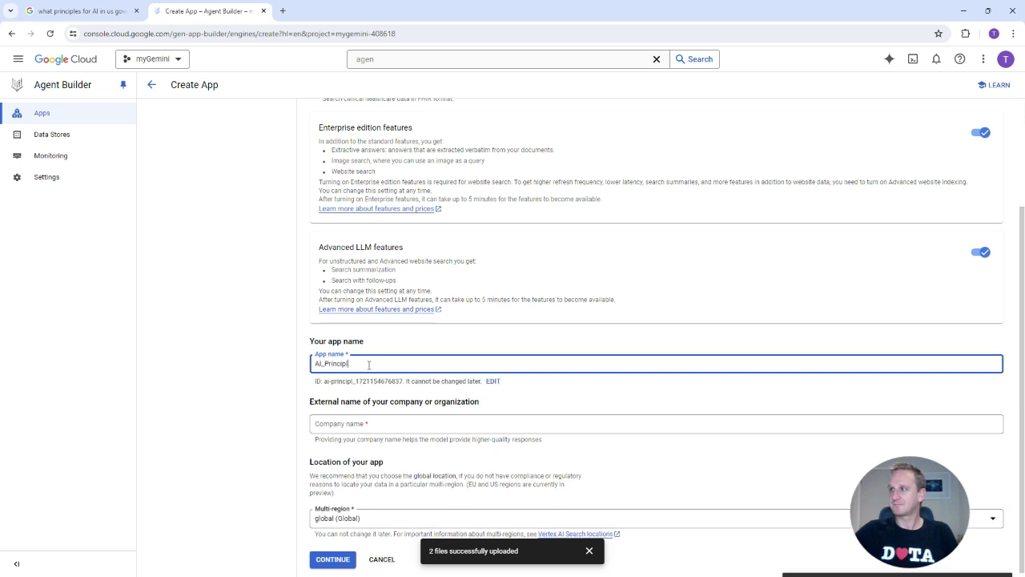
text(e_APP)
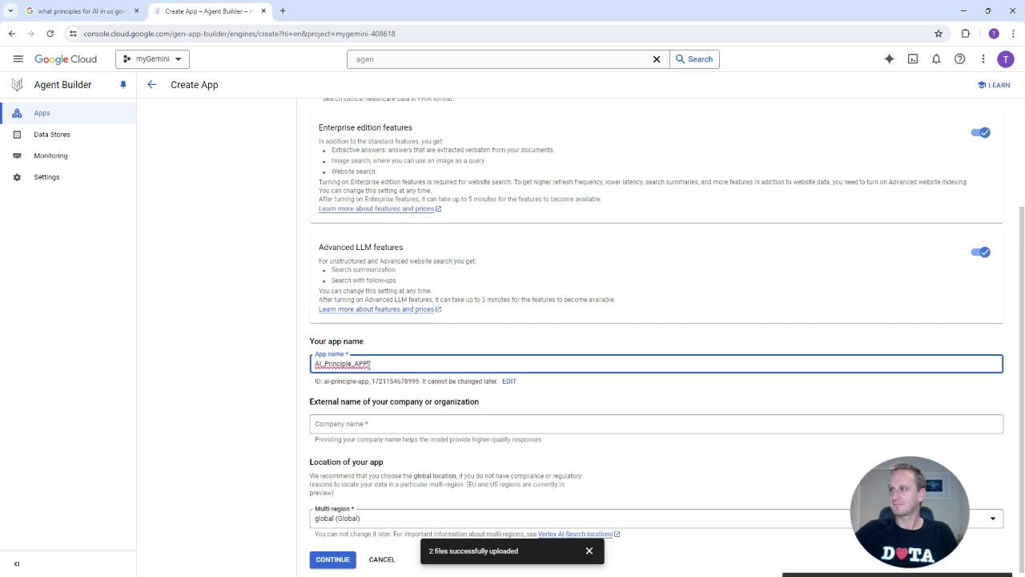
text(1)
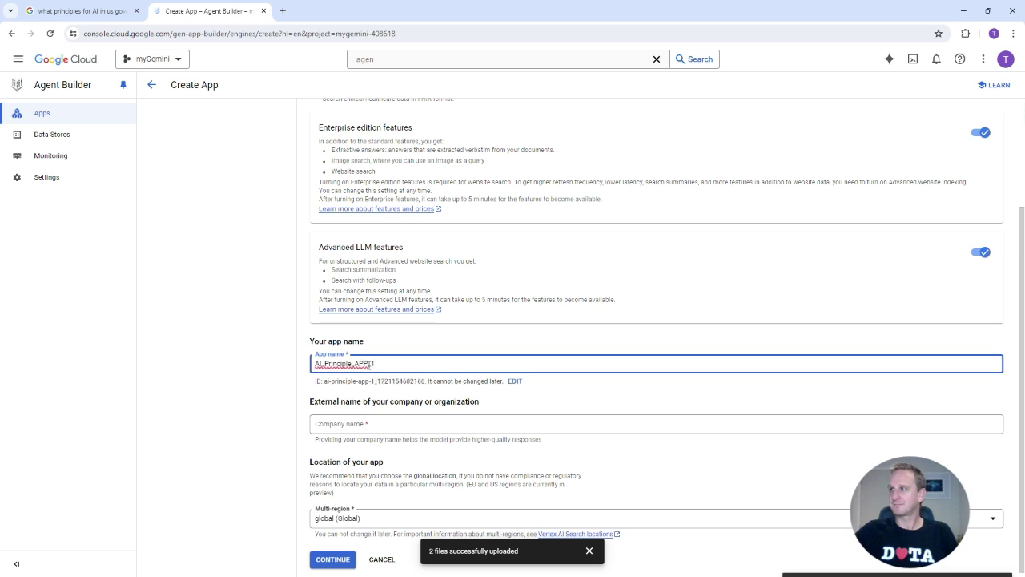
click(371, 363)
text(_)
Step: Enter 1stForData.com as the company name, dismiss the upload notification, and continue to the data store selection with the global location
click(388, 422)
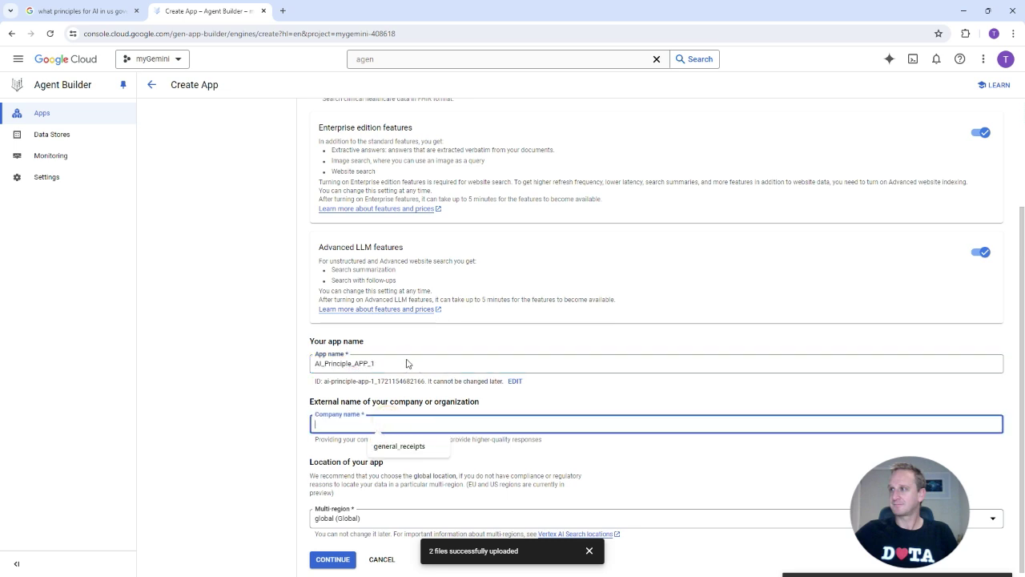
scroll(352, 414, down, 1)
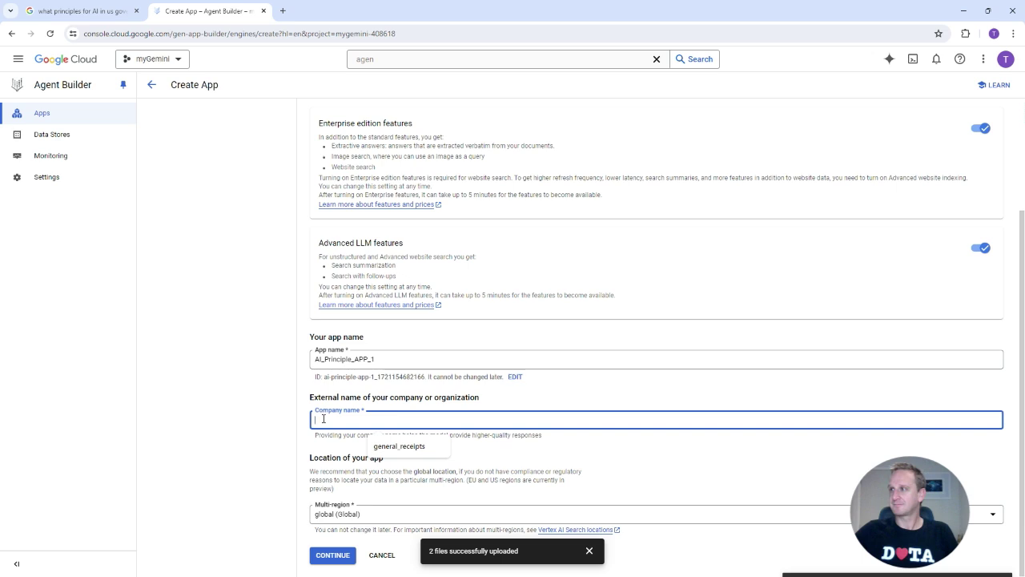
text(1stForData.com)
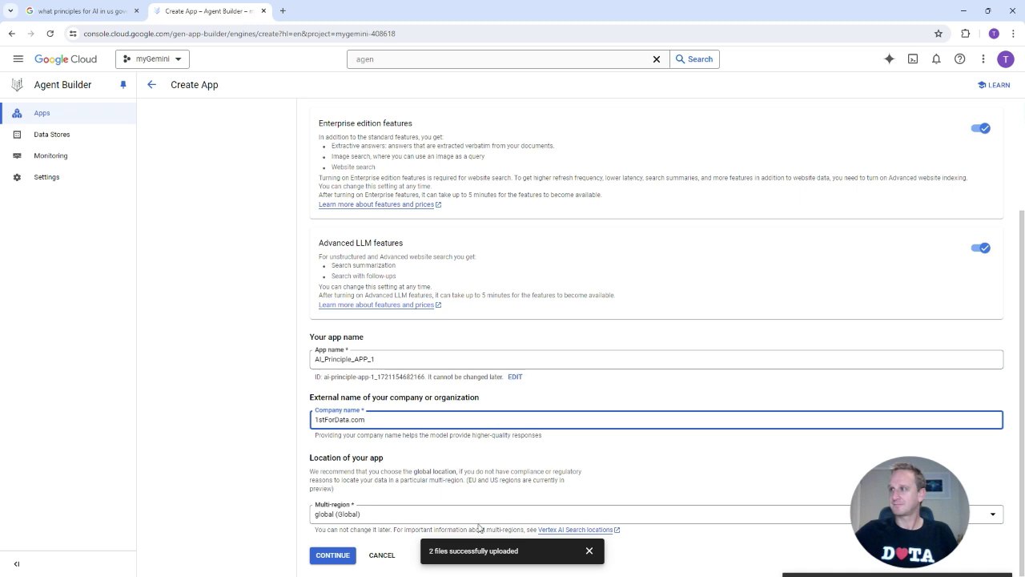
click(589, 550)
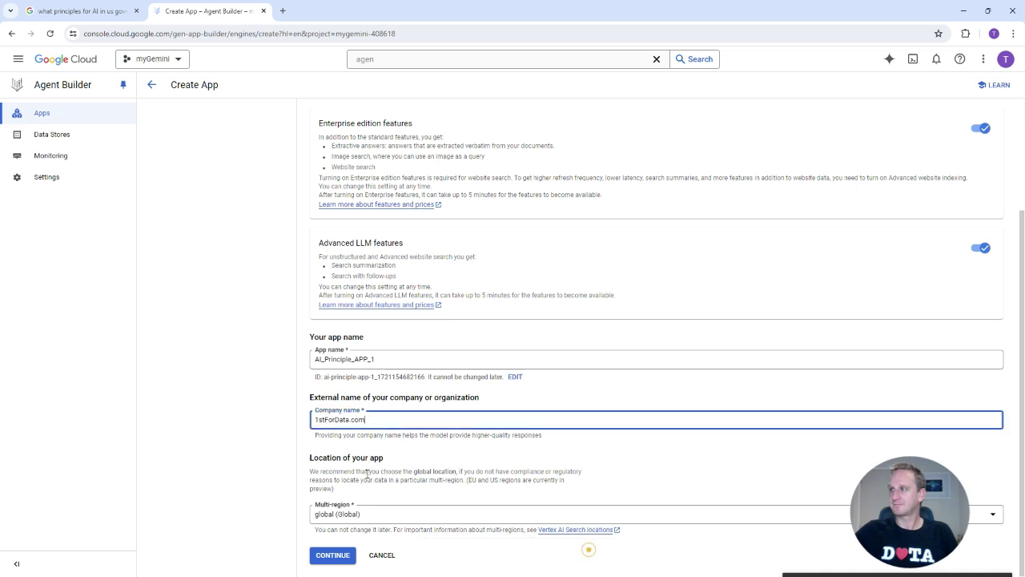
click(332, 555)
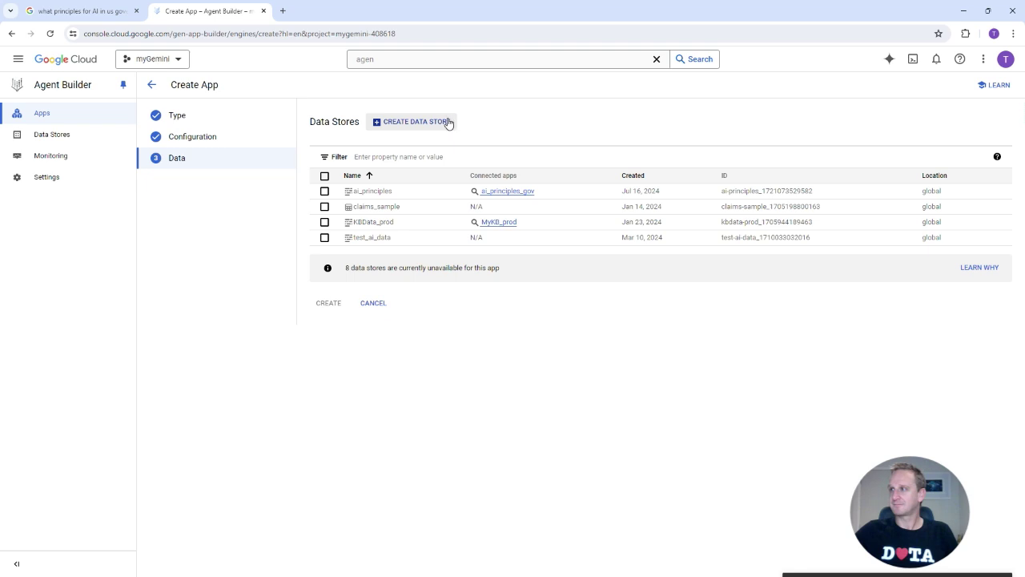
Step: Start a new data store from Cloud Storage, importing unstructured documents from the ai_principles_2 bucket folder, and continue to its configuration
click(406, 122)
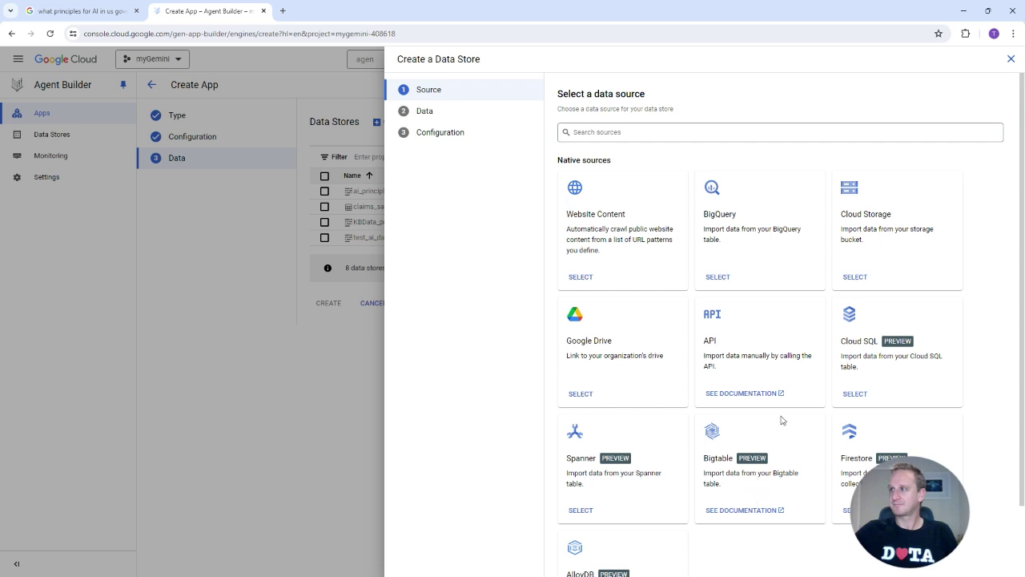
click(855, 277)
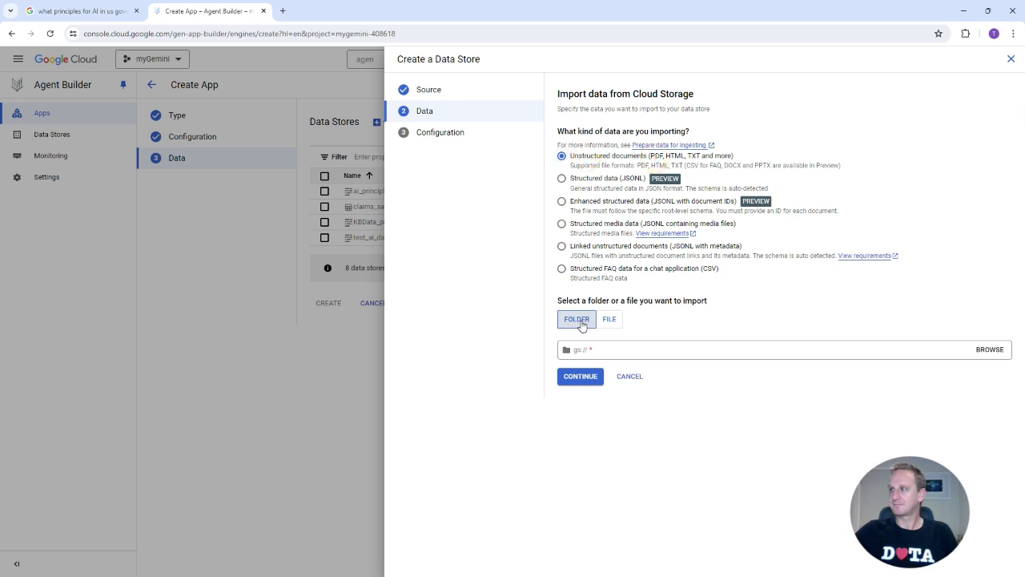
click(598, 353)
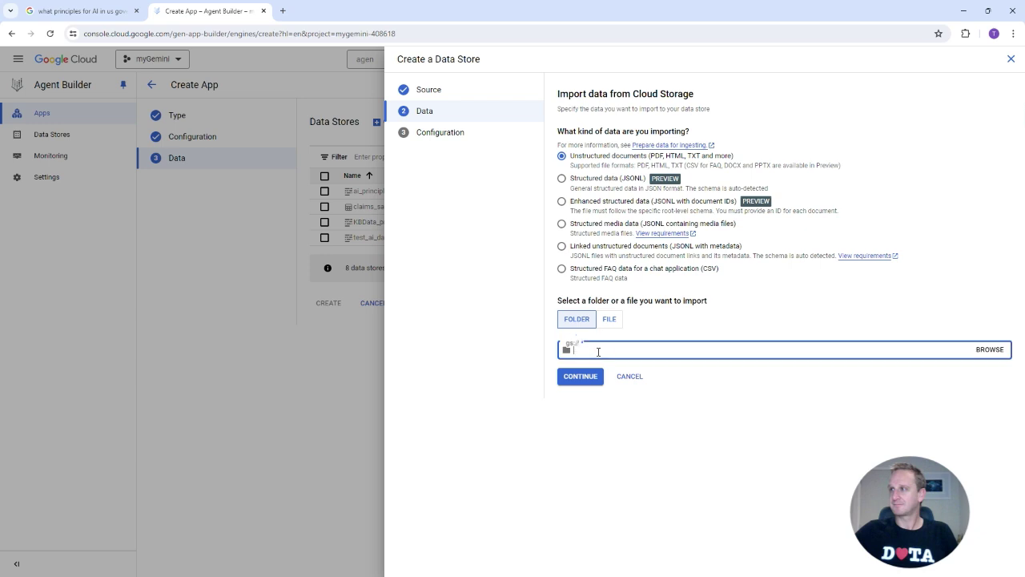
click(996, 354)
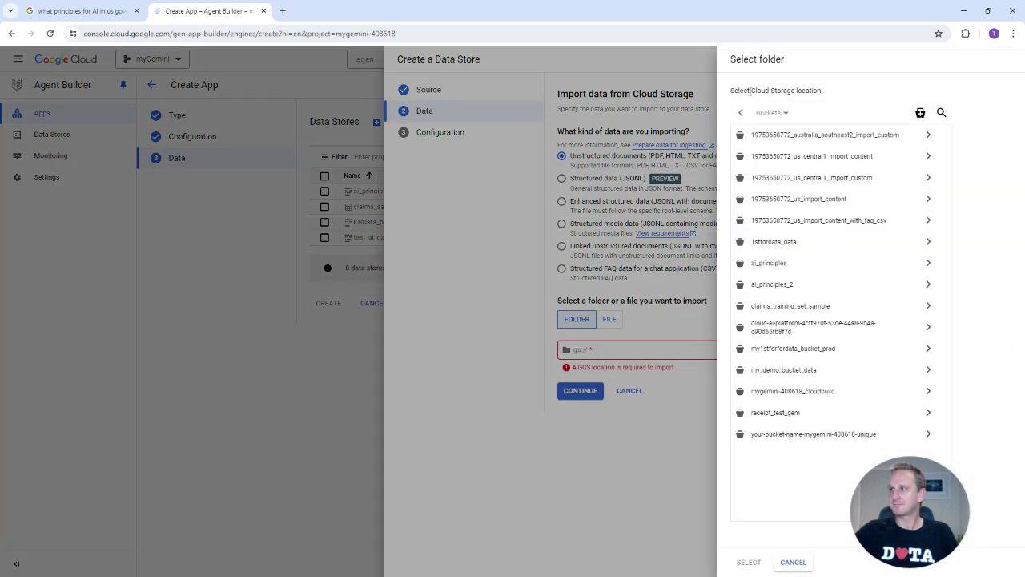
click(773, 285)
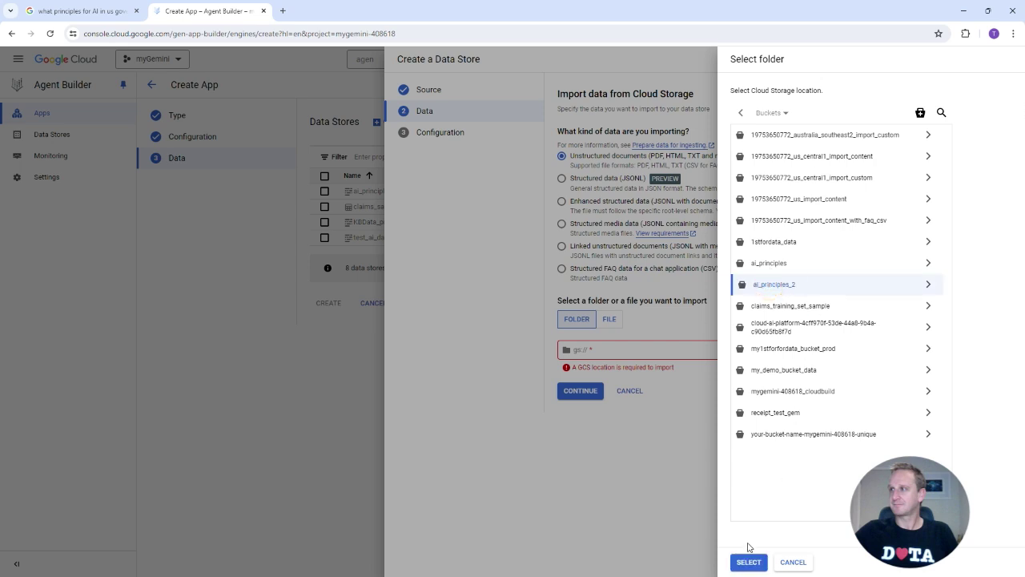
click(747, 563)
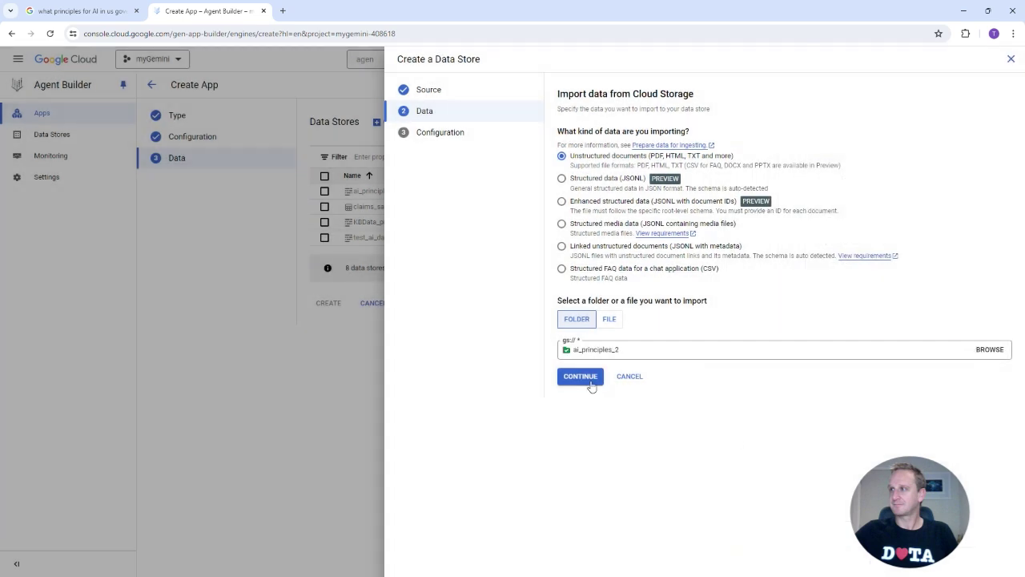
click(583, 376)
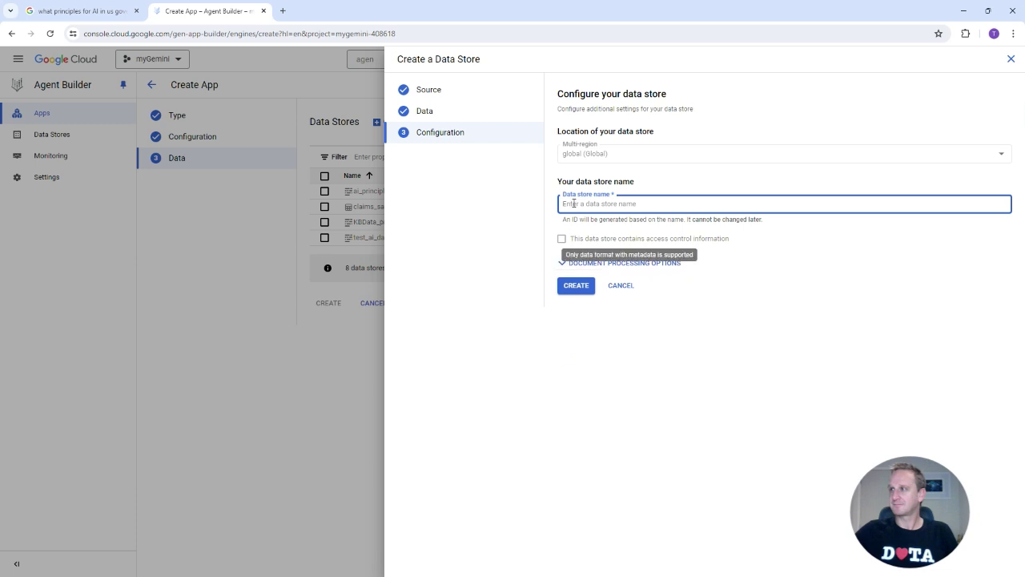
Step: Name the data store ai_Principles_2, look over the document processing options without changing them, and create the data store
text(a)
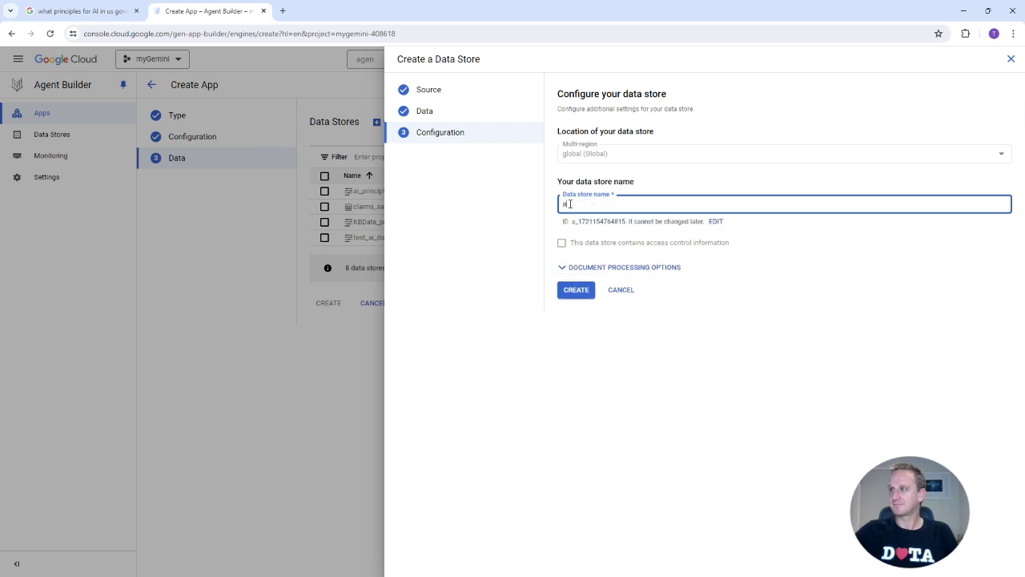
text(i Princi)
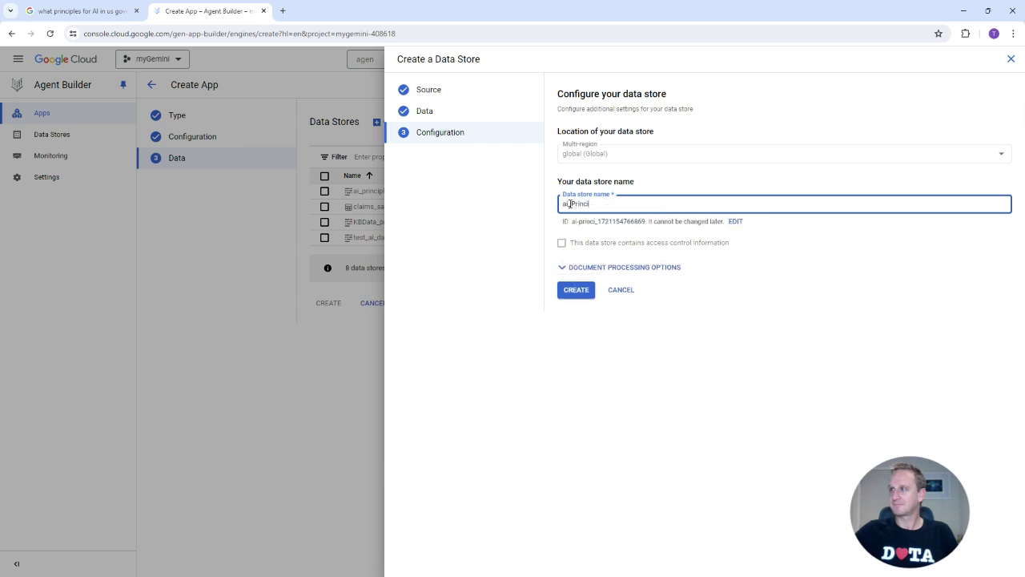
text(ples)
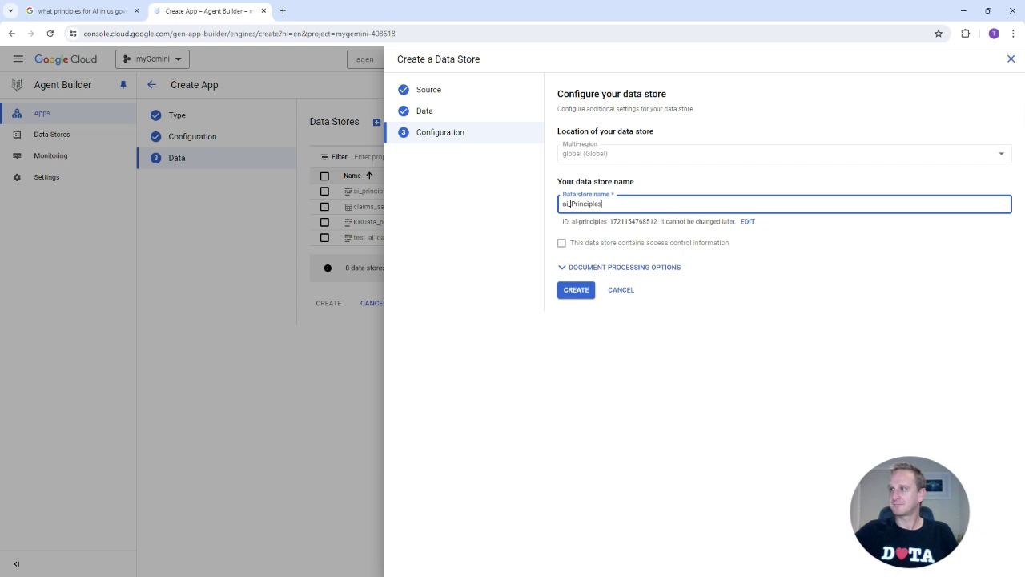
text(_2)
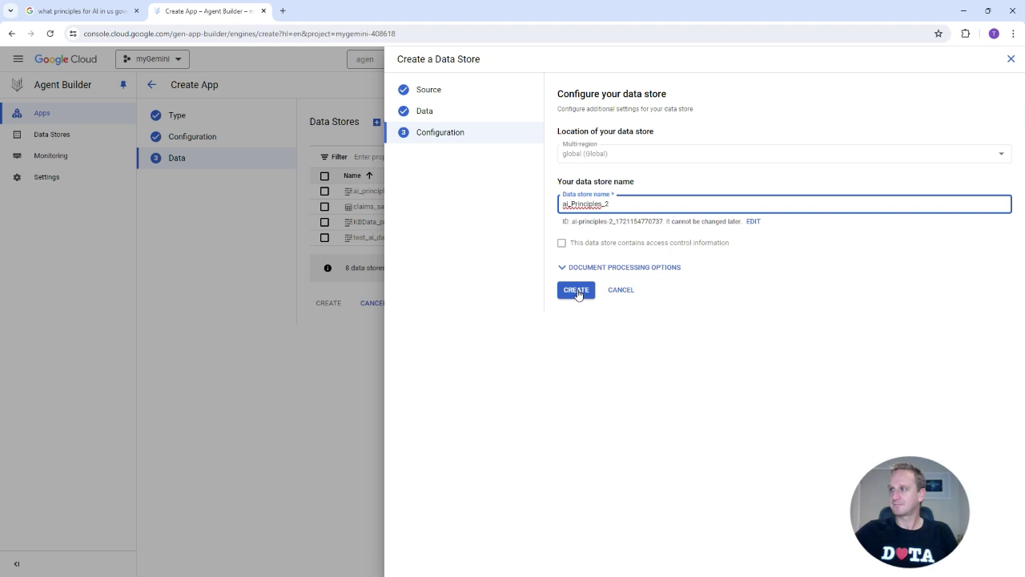
click(563, 268)
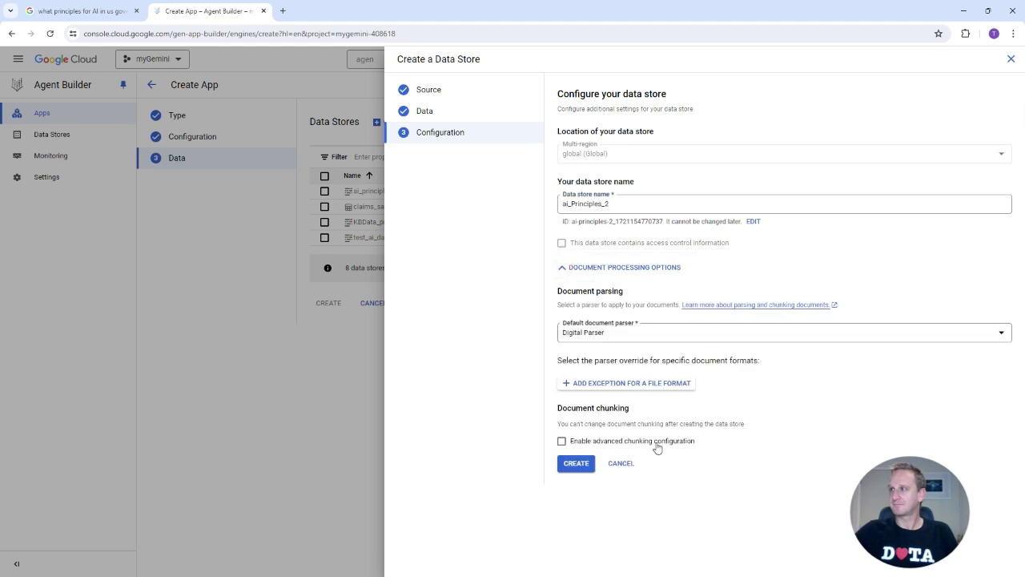
click(562, 268)
click(577, 291)
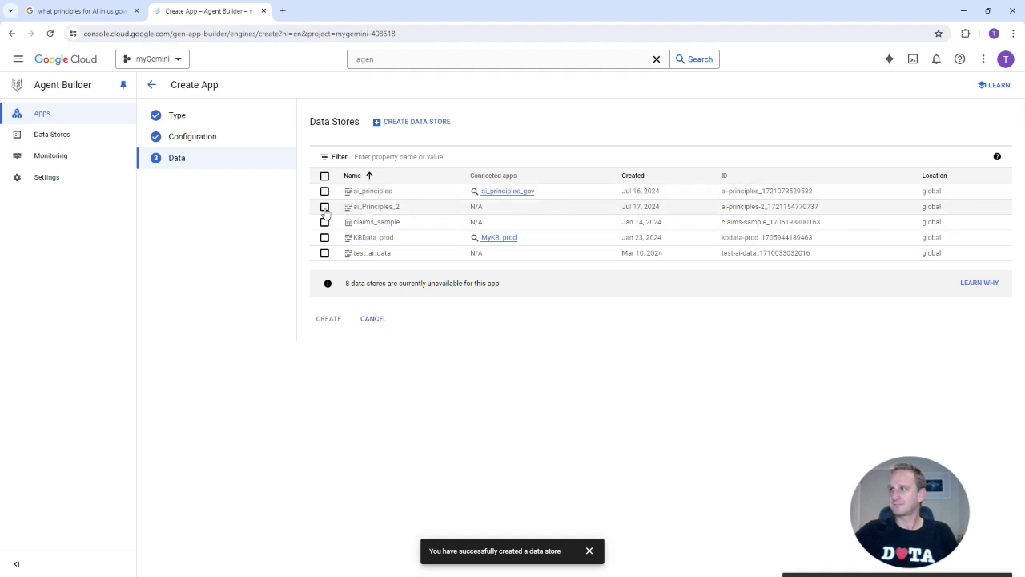
Step: Connect the ai_Principles_2 data store to the search app and create the app
click(324, 208)
click(324, 207)
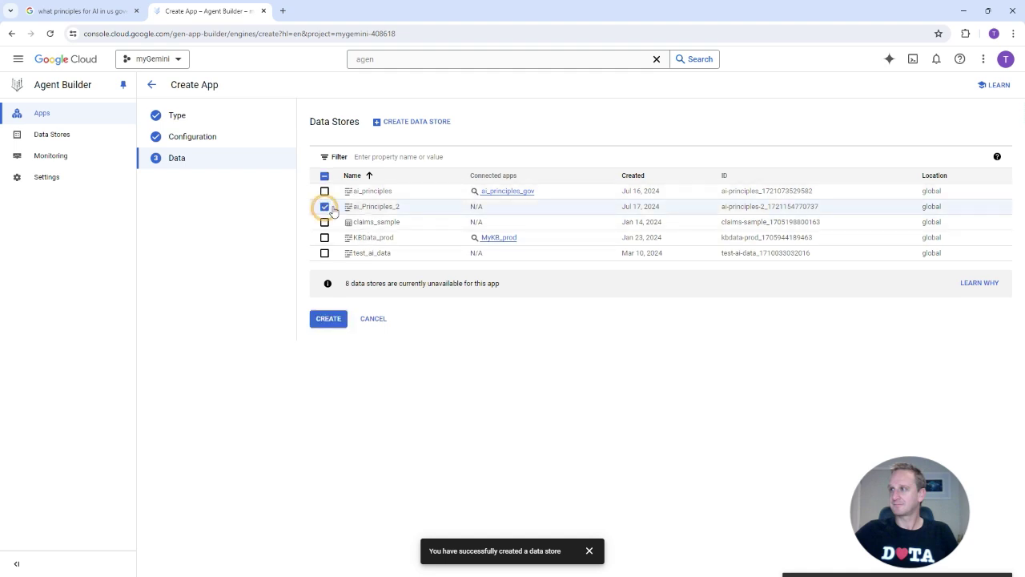
click(328, 320)
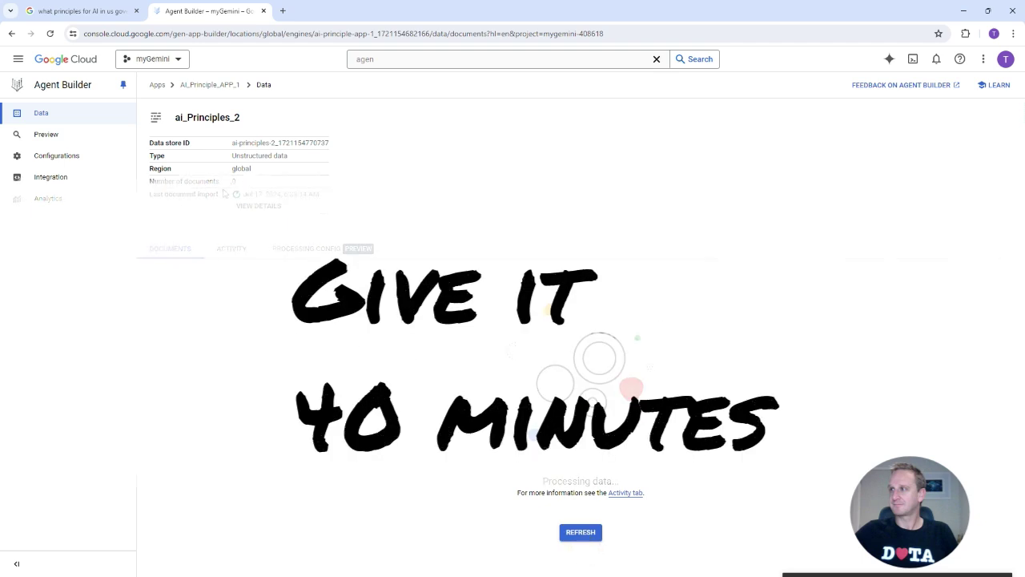
Step: Check the import activity status and the number of documents of the ai_Principles_2 data store
click(238, 248)
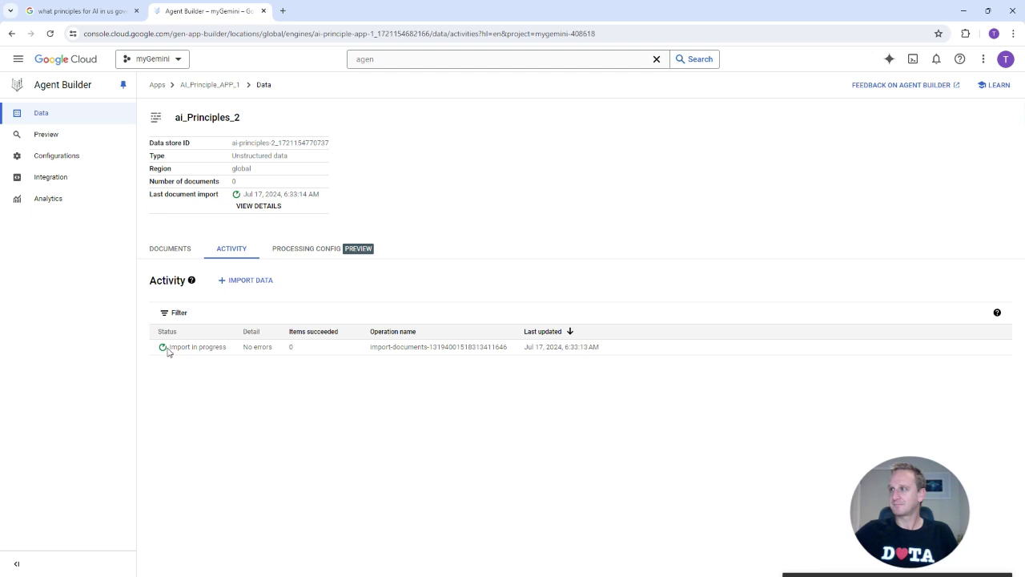
drag(168, 350, 229, 350)
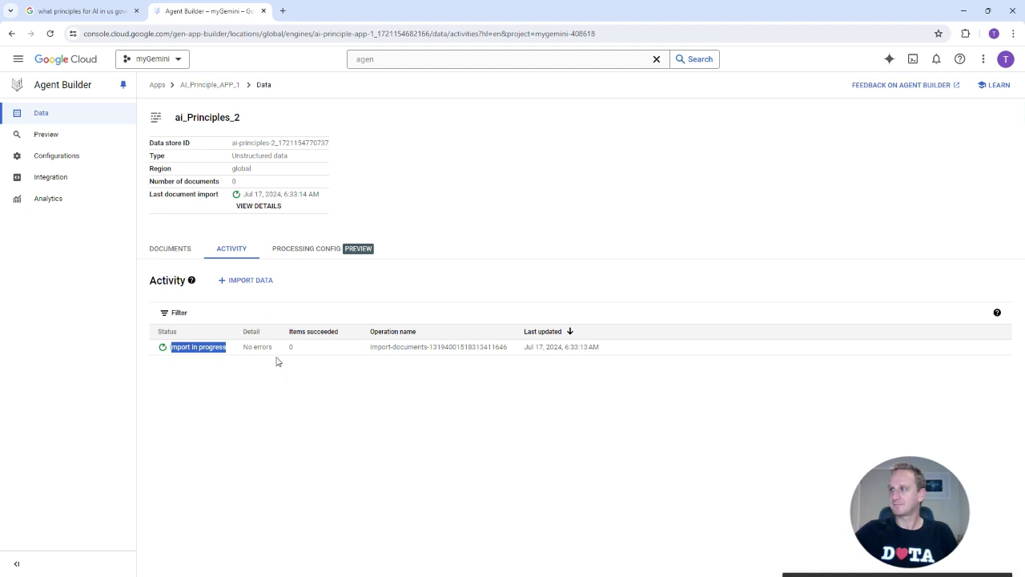
drag(237, 181, 150, 183)
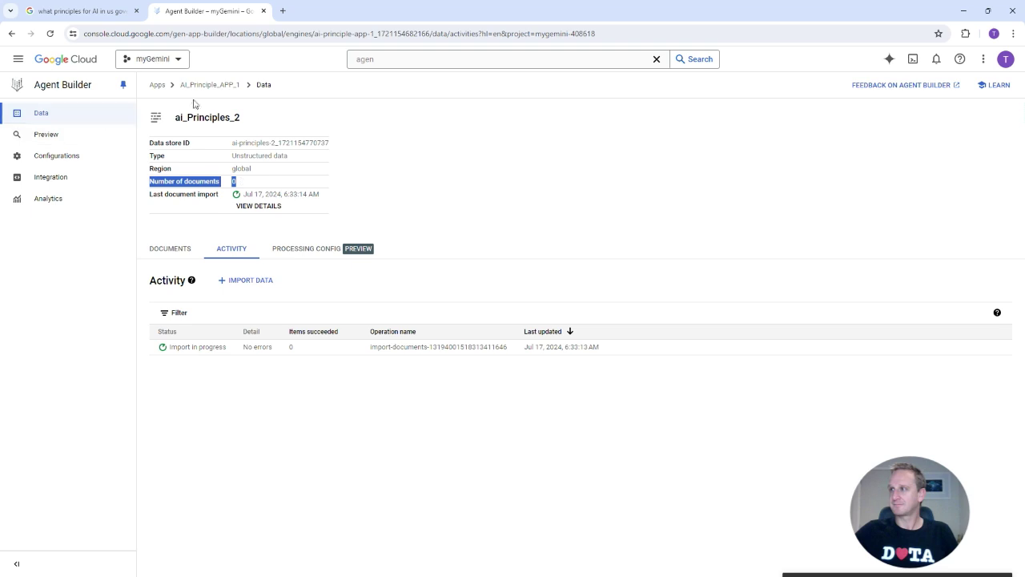
Step: Open the existing ai_principles data store and examine its number of documents and import activity
click(155, 86)
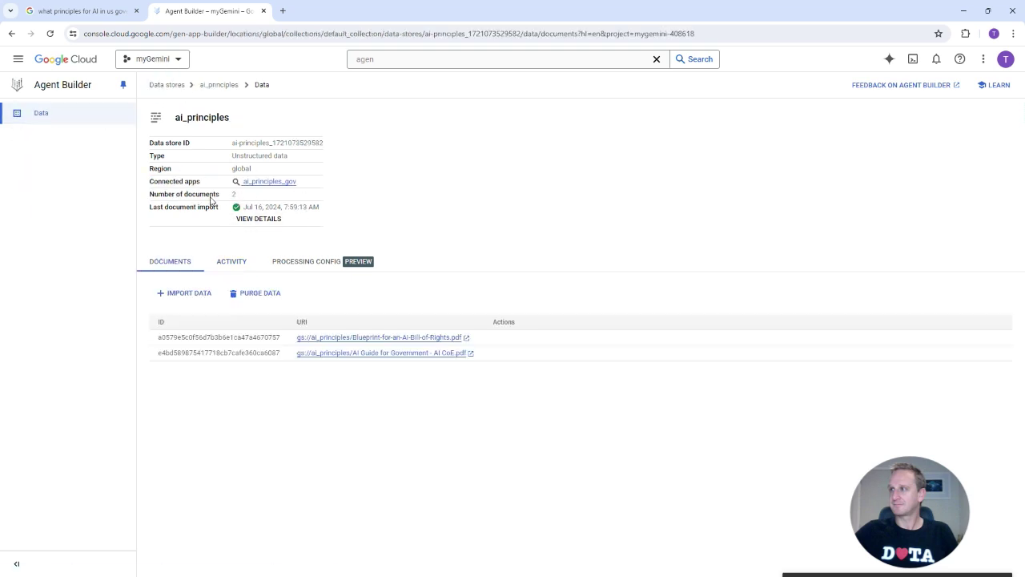
drag(153, 196, 259, 200)
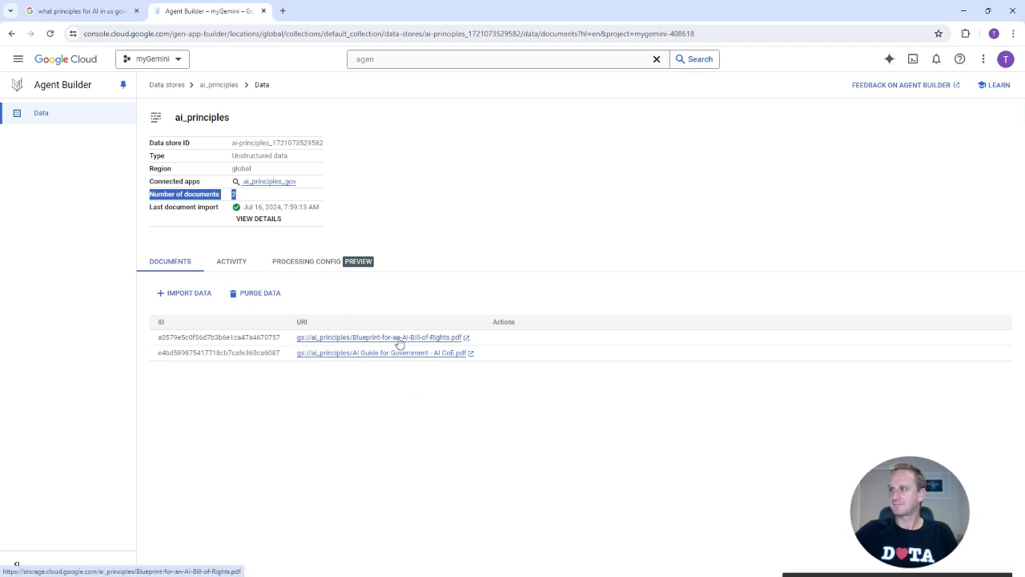
click(231, 263)
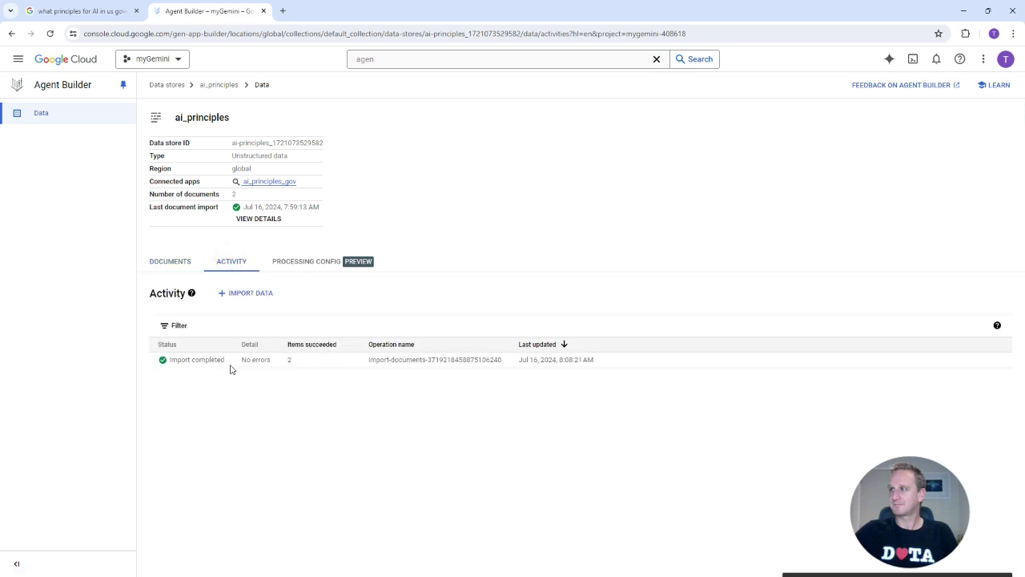
drag(249, 365, 282, 366)
double_click(232, 120)
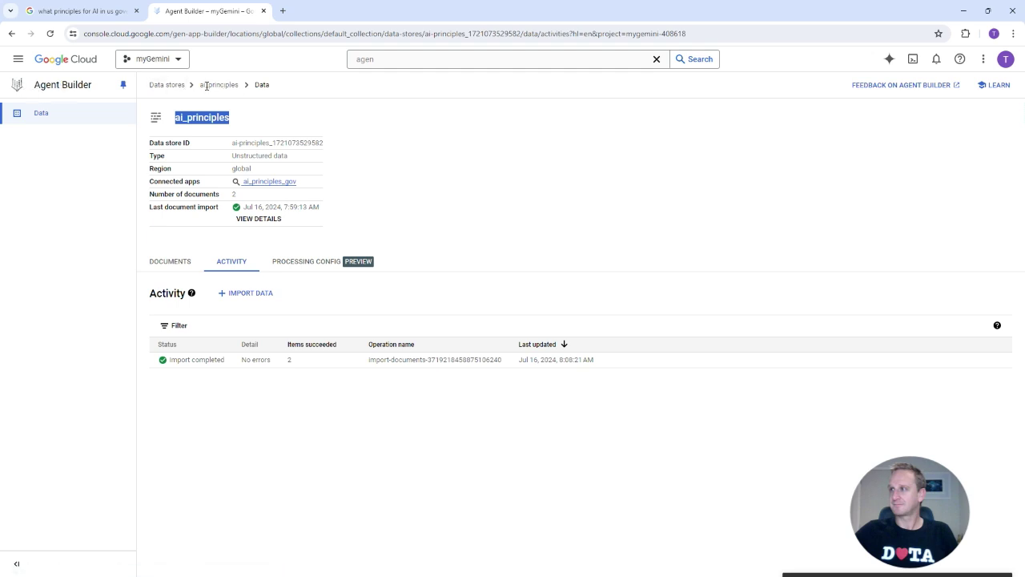
Step: Open the search preview of the existing ai_principles_gov app and compare its mobile and desktop layouts
click(166, 85)
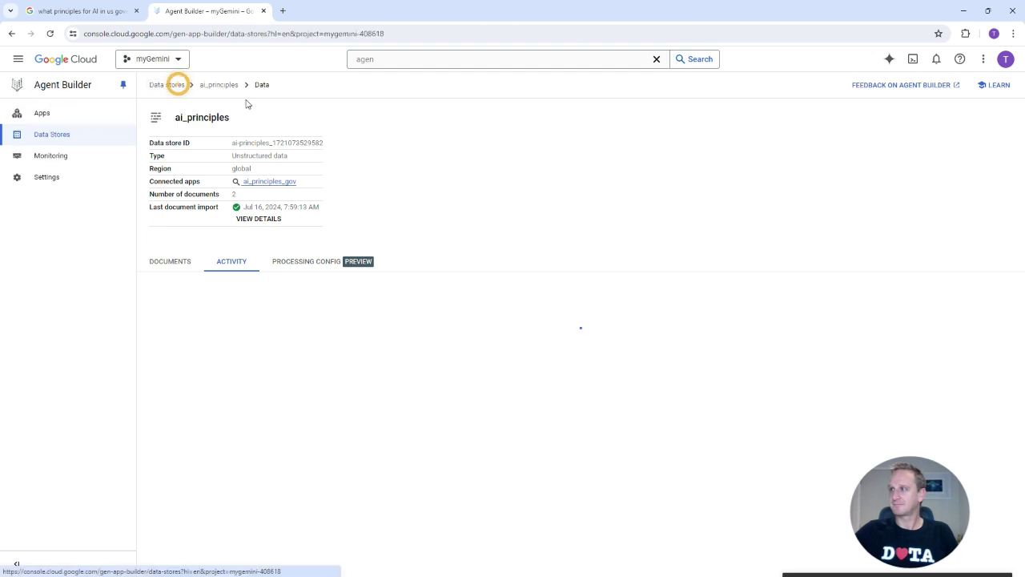
click(69, 113)
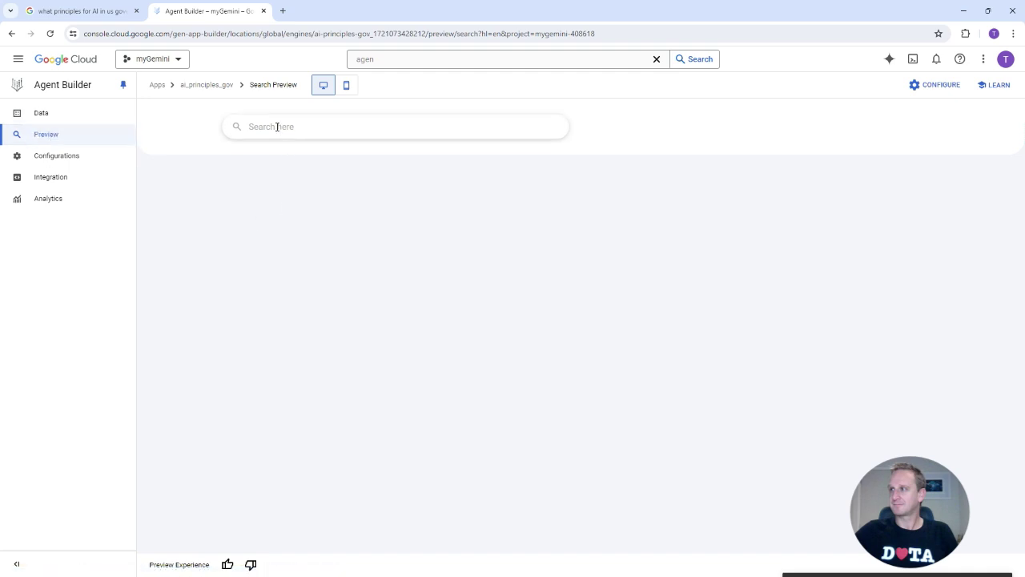
click(344, 86)
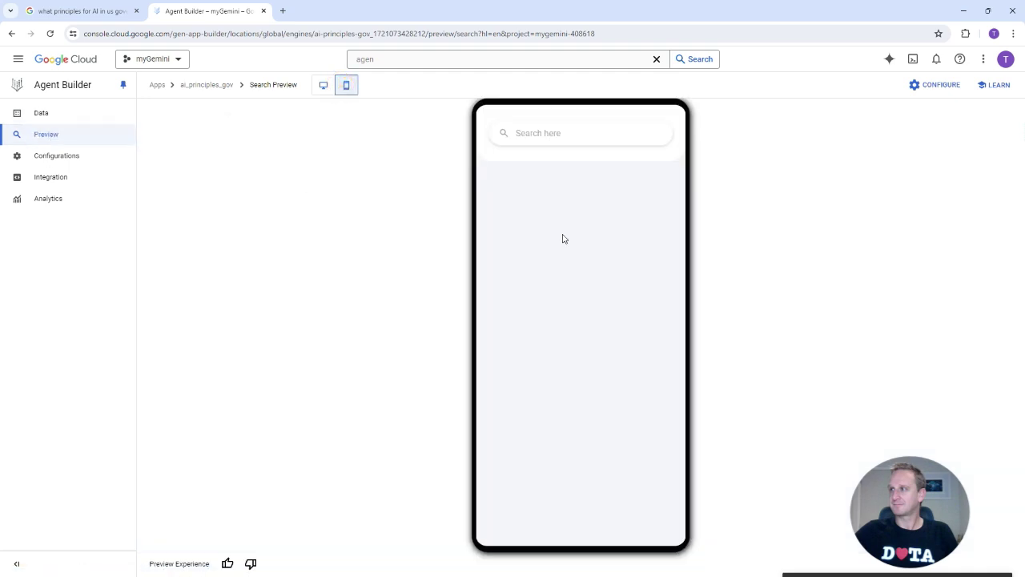
click(321, 85)
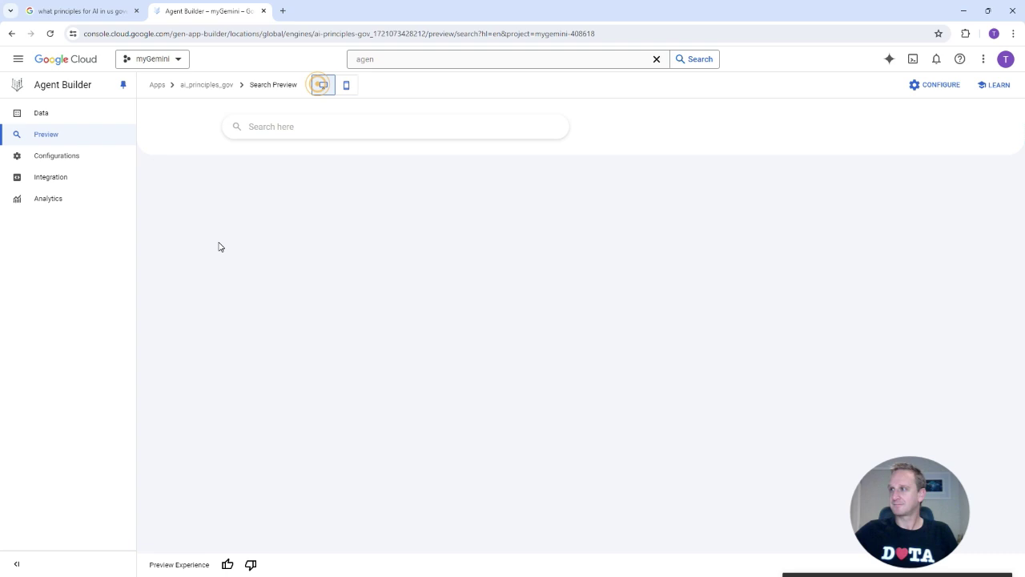
Step: Run the preview query "what is the principles in the Bill of rights - explain it like i am 5 years old"
click(264, 132)
text(what is the )
text(principl)
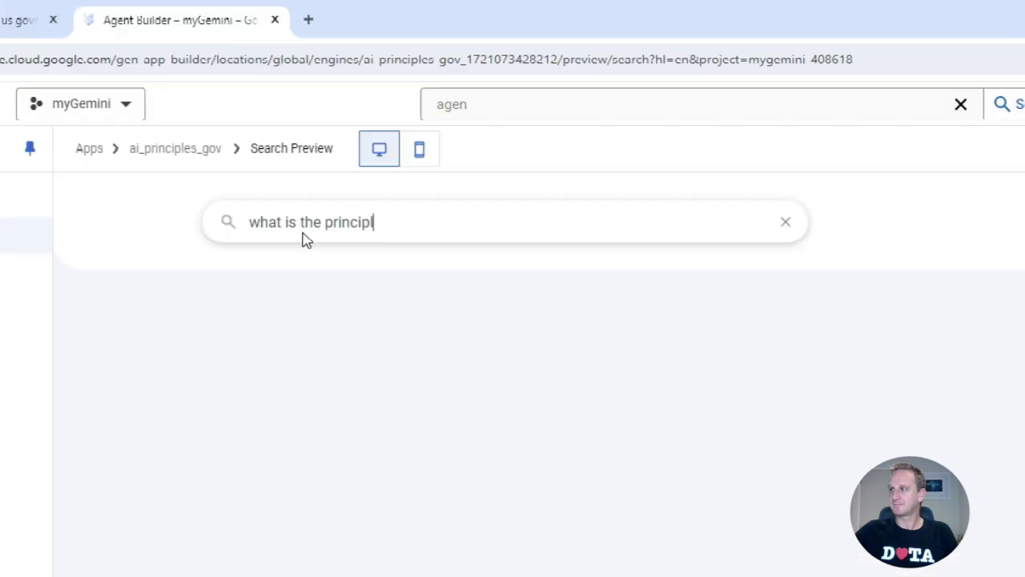
text(es in the Bill of rights - act like a 5 yea)
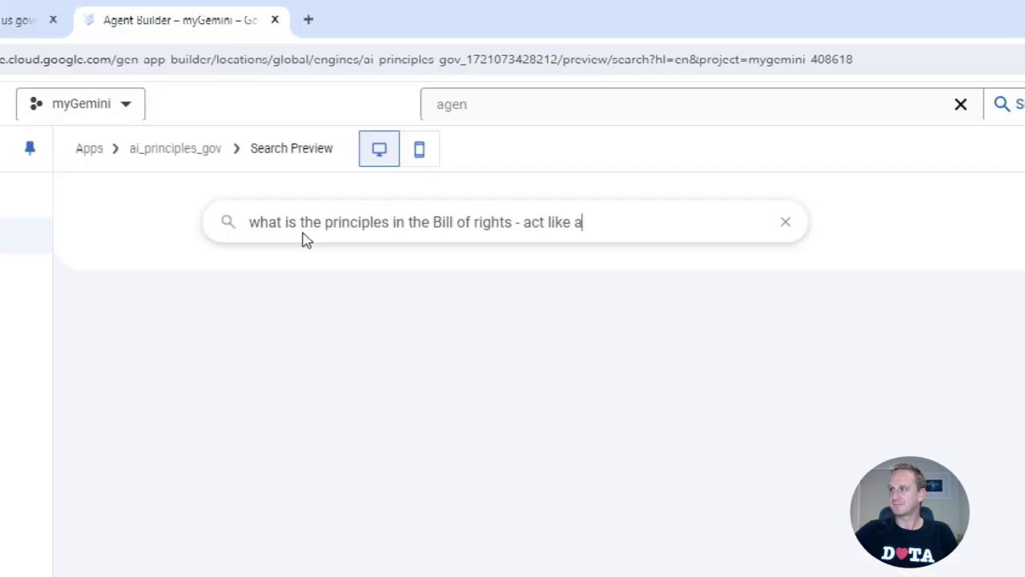
key(ctrl+BackSpace)
key(ctrl+BackSpace)
key(ctrl+BackSpace)
key(ctrl+BackSpace)
key(ctrl+BackSpace)
text(explain it like i am 5 years old)
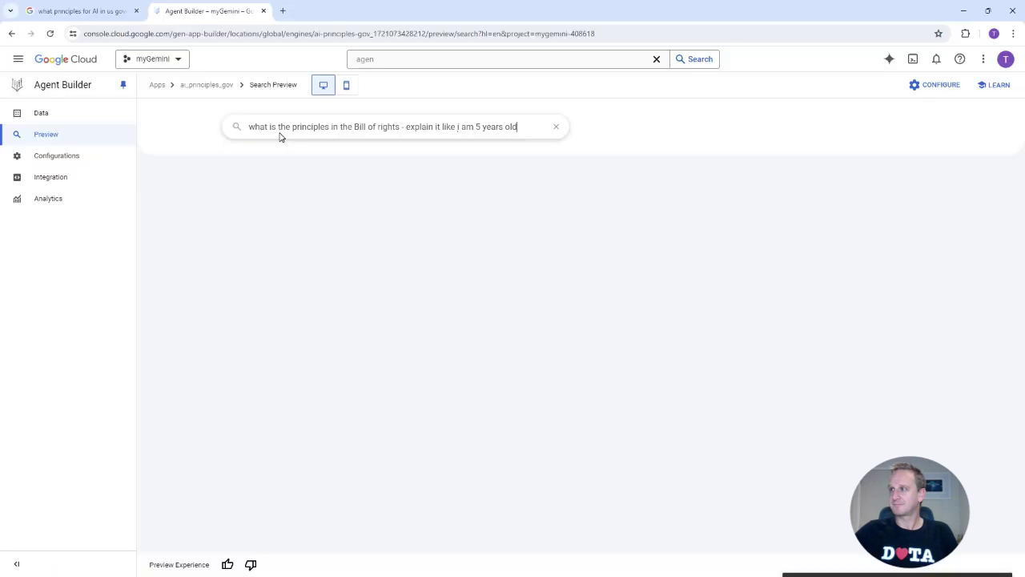
key(ctrl+a)
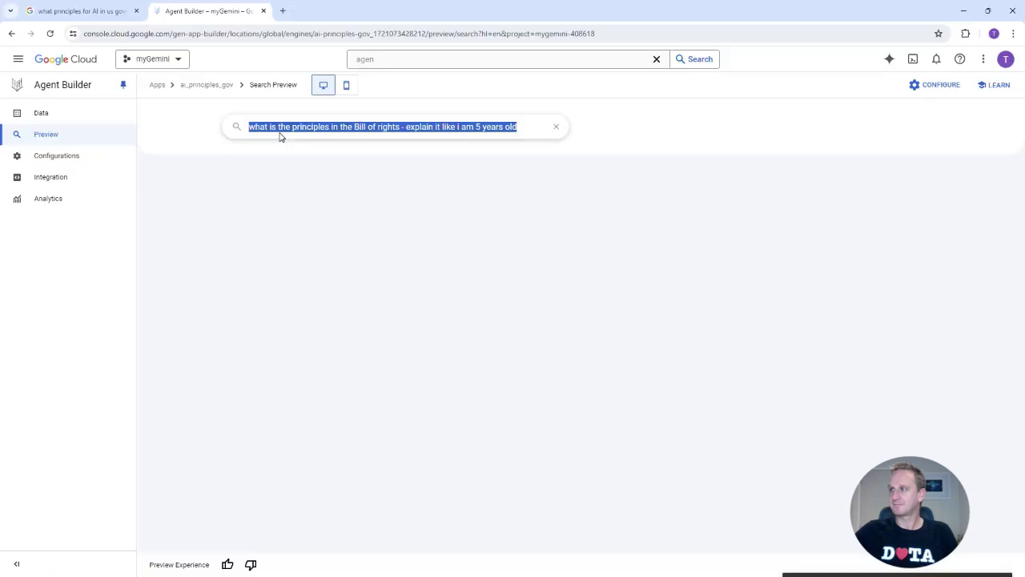
key(Return)
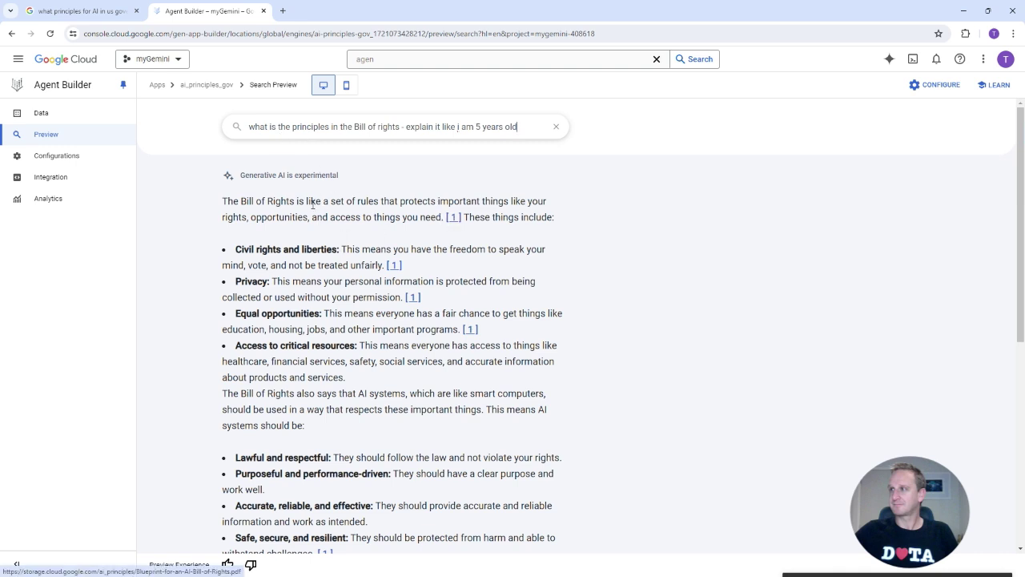
Step: Review the generated answer and its cited PDF sources, and view the answer in the mobile layout
scroll(292, 270, down, 5)
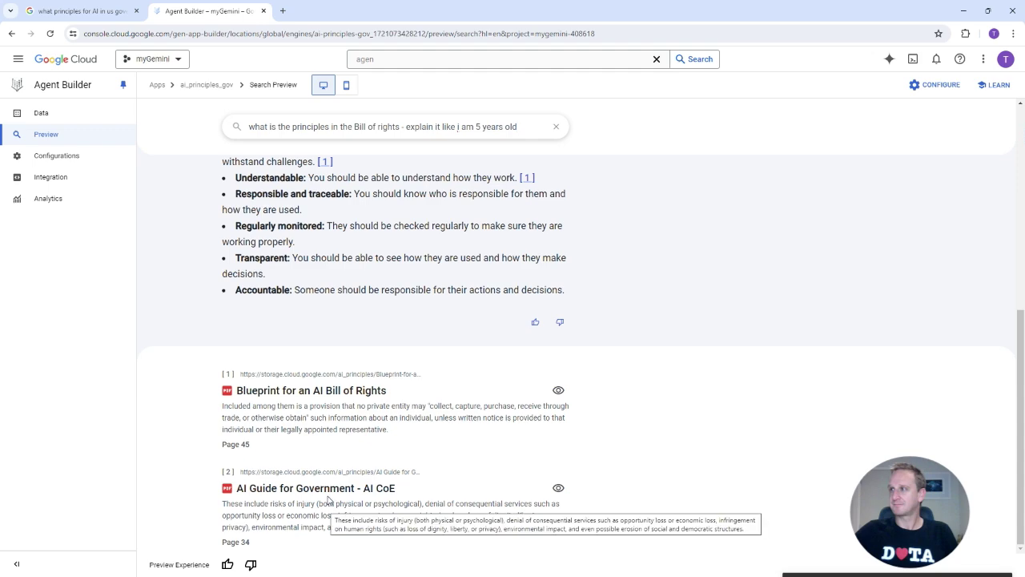
scroll(326, 405, up, 5)
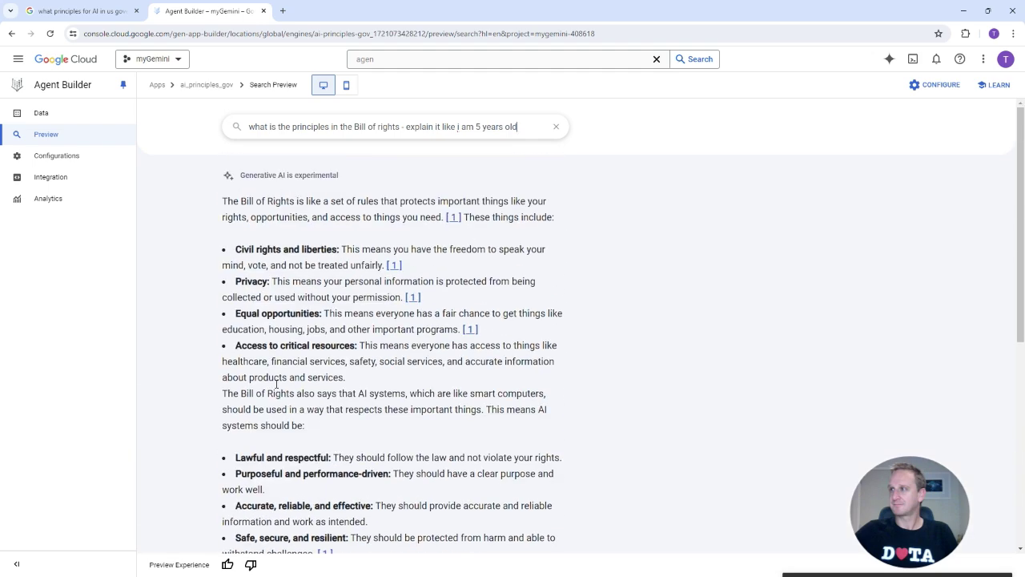
drag(223, 205, 297, 396)
click(280, 255)
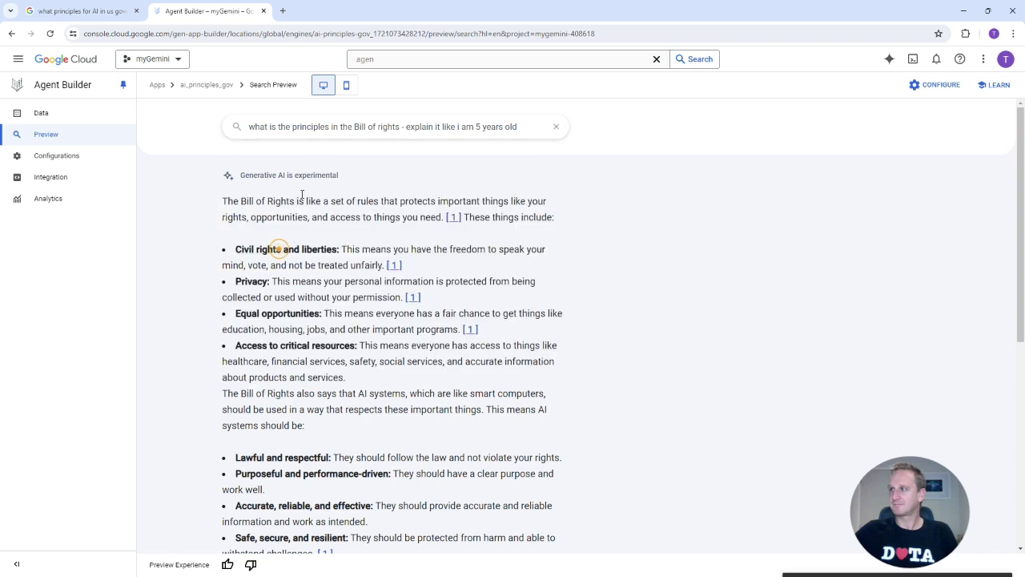
click(346, 91)
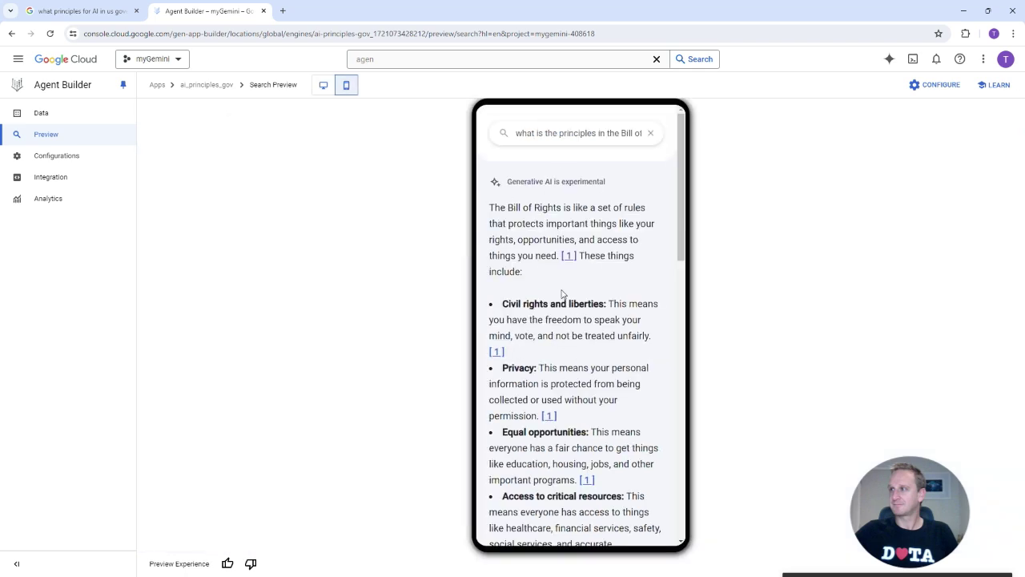
Step: Return the preview to the desktop layout, and set the app's search type to Search with follow-ups in its UI configuration
click(323, 87)
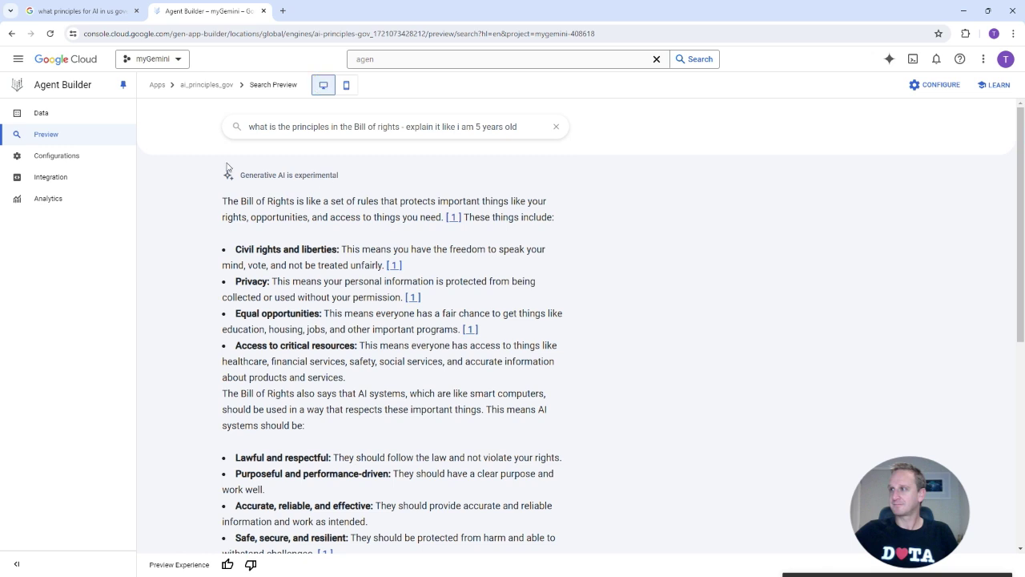
click(58, 159)
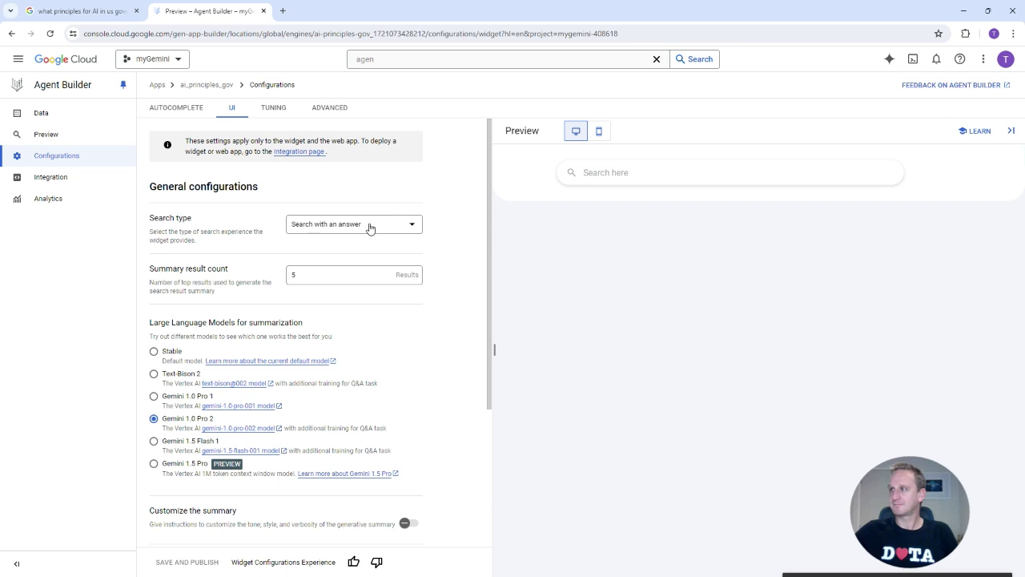
click(400, 225)
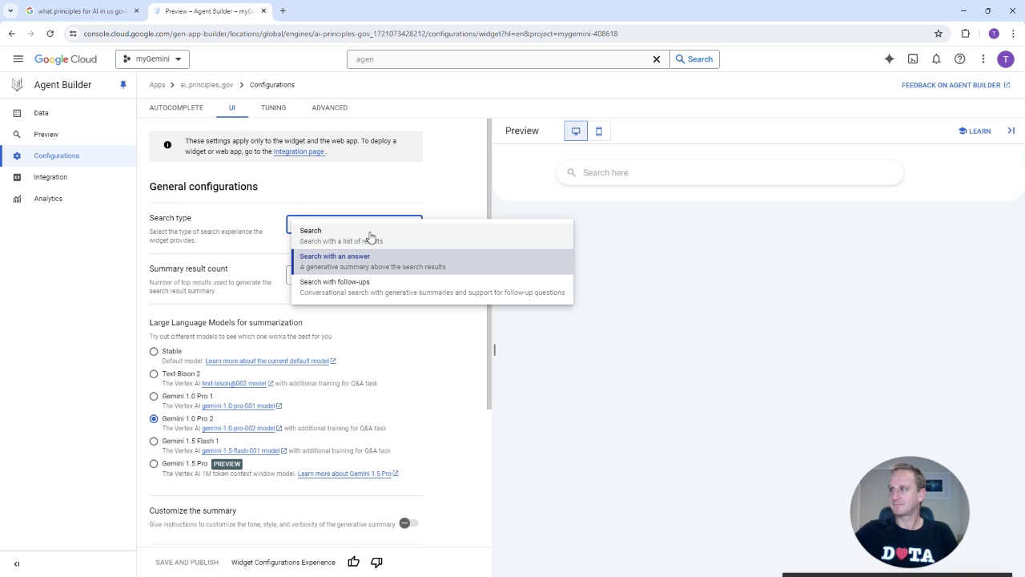
click(340, 293)
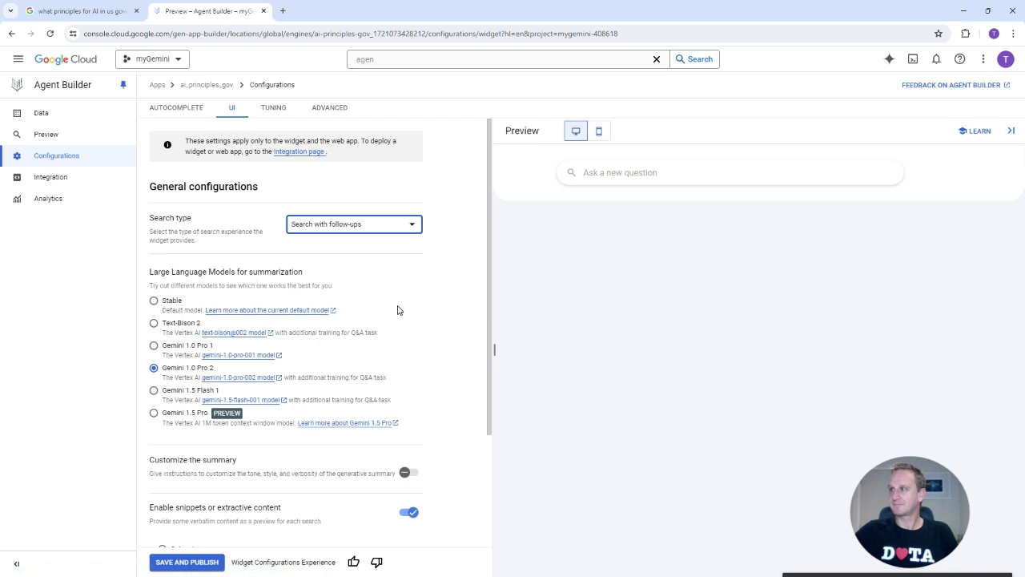
Step: Enable summary customization with instructions to act as a compliance researcher for business teams, showing relevant standards and information simply so software teams can build in accordance
scroll(398, 309, down, 1)
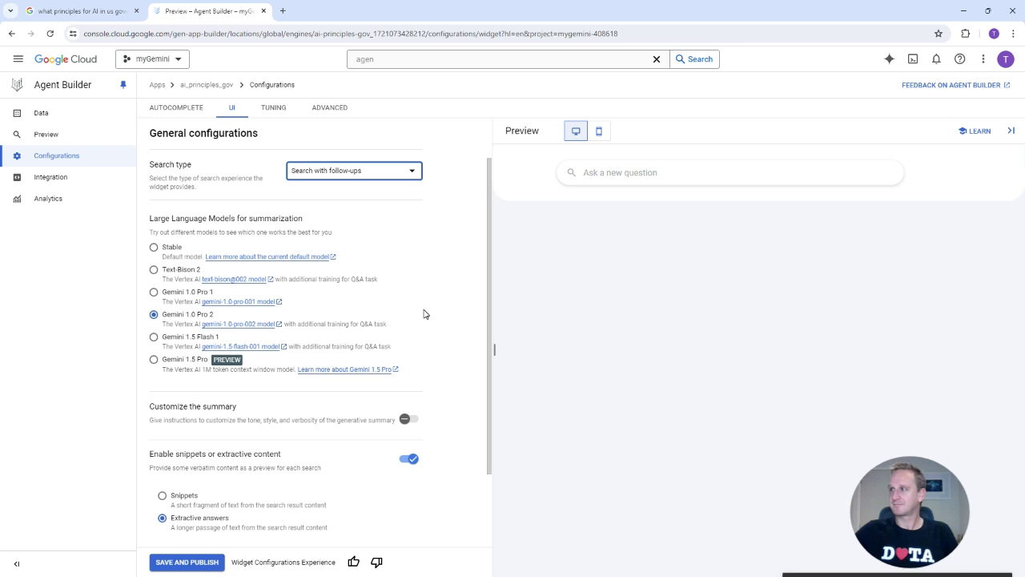
scroll(355, 343, down, 2)
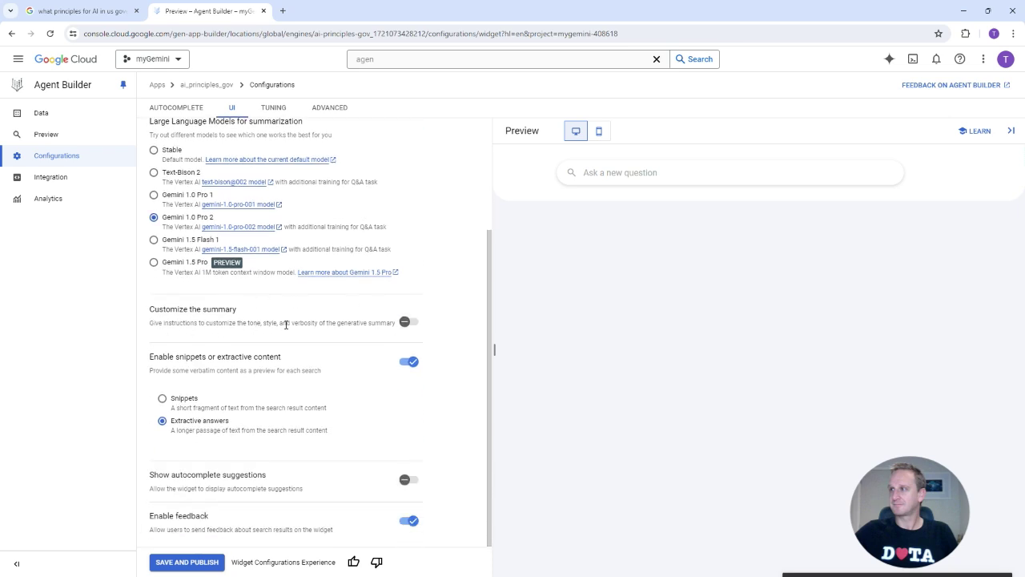
click(410, 321)
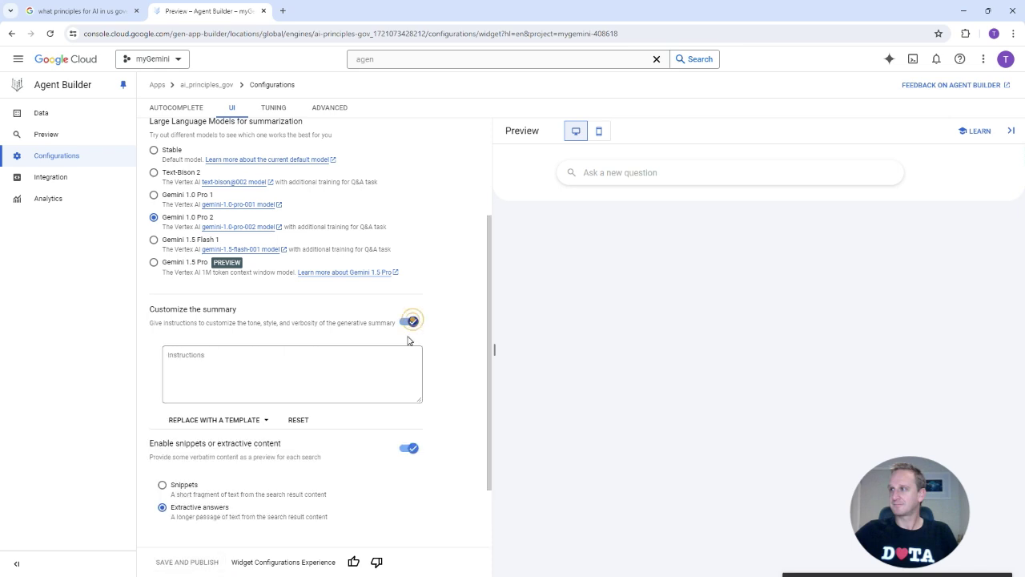
click(217, 359)
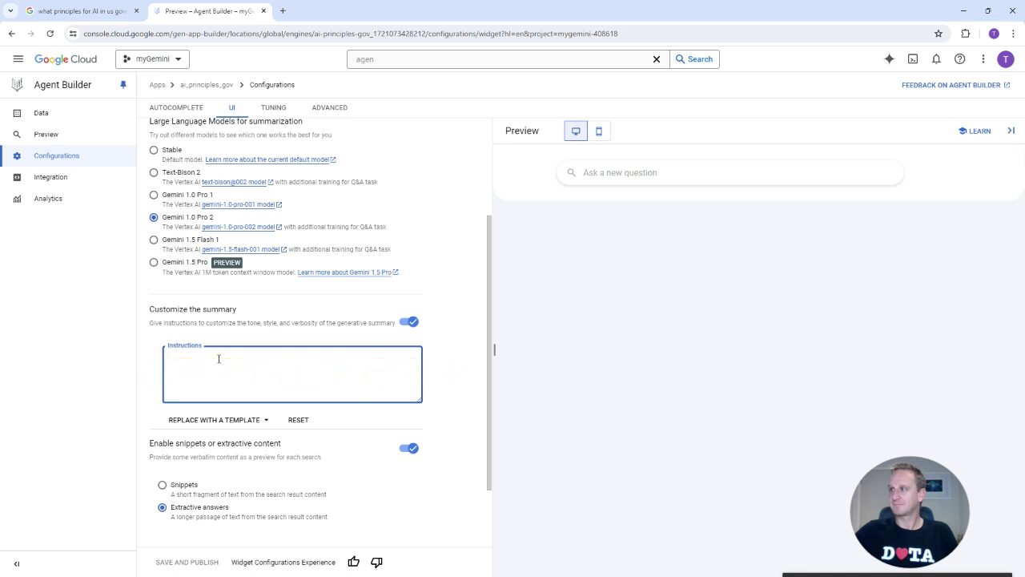
text(Y)
key(BackSpace)
text(Yo)
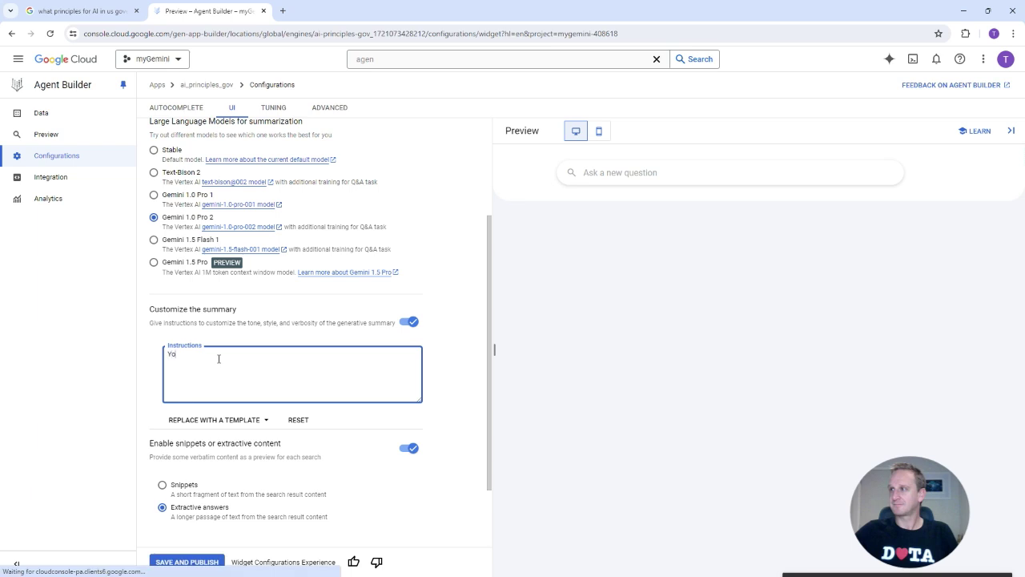
text(u are a researcher for business teams, and need to ensure that the software is compliant. Show the relevant standards and information in a simp)
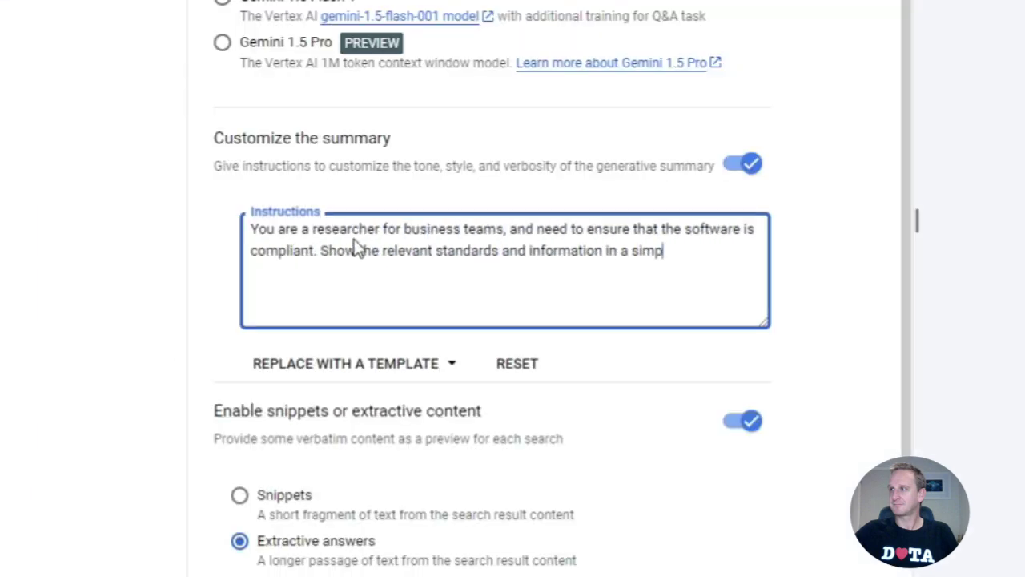
text(le way so my software teams can build it in accordance.)
key(ctrl+a)
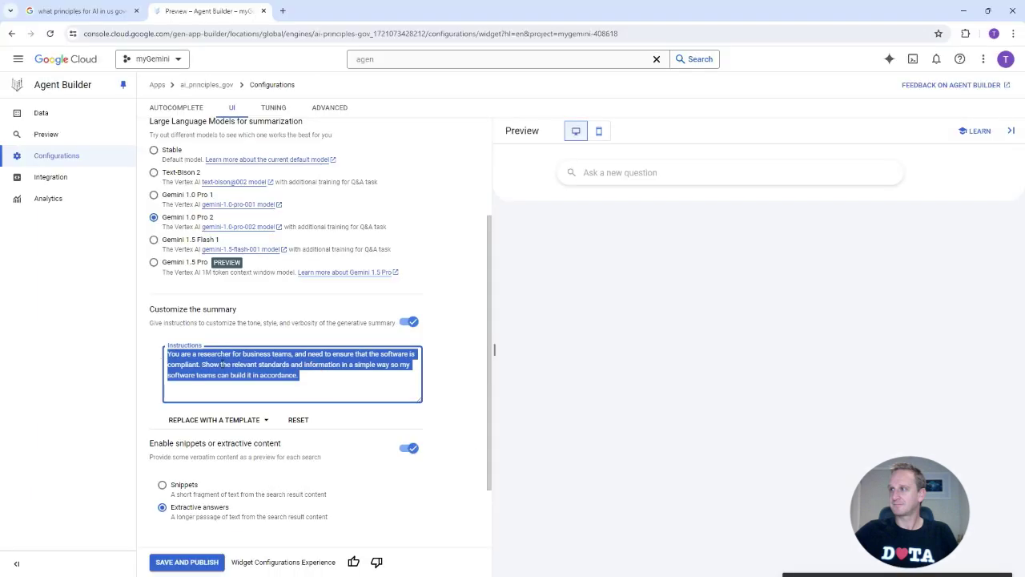
click(221, 365)
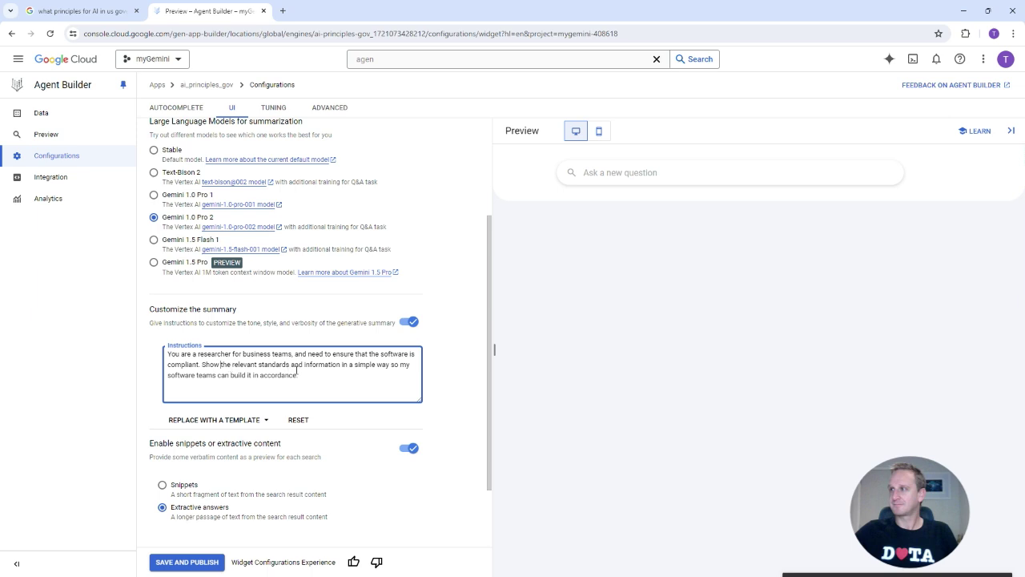
click(323, 381)
Step: Check the remaining UI settings, then save and publish the widget configuration
scroll(339, 369, down, 1)
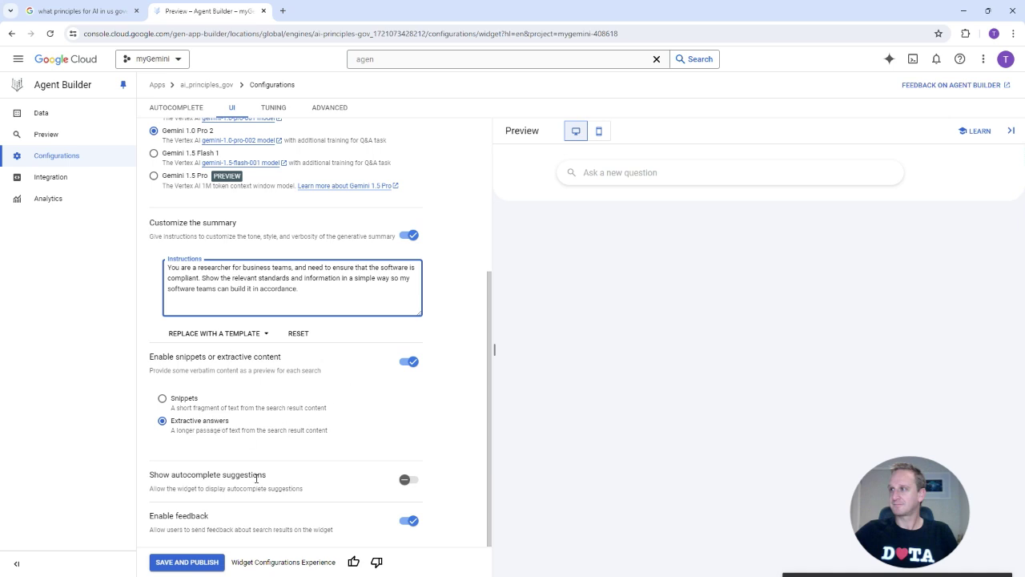
scroll(352, 413, up, 3)
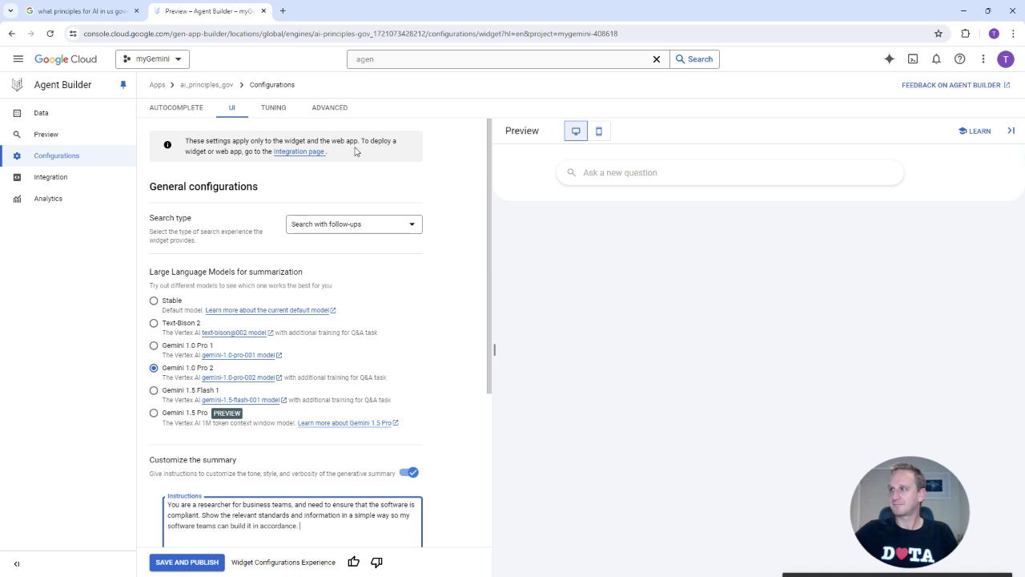
scroll(340, 156, down, 3)
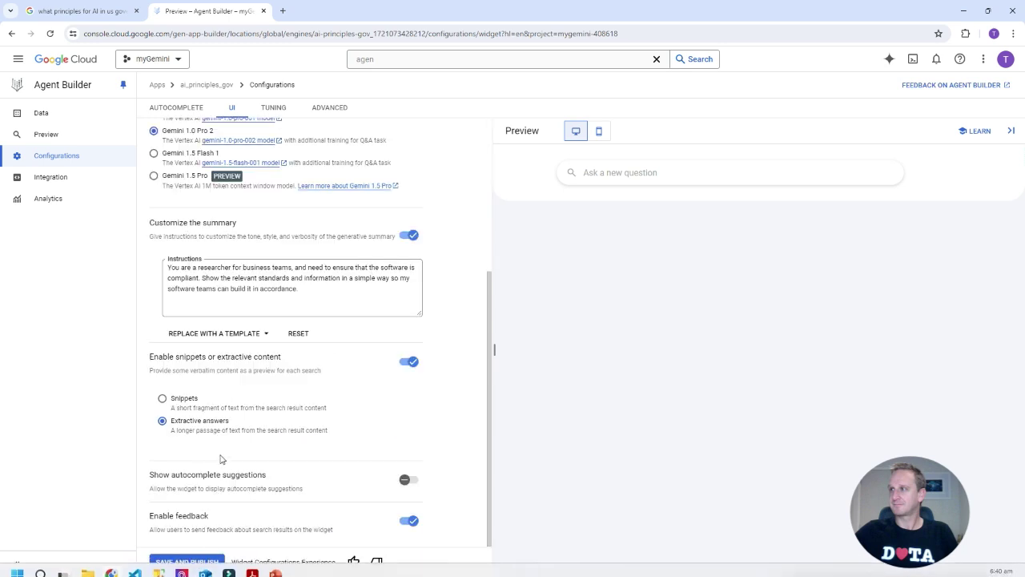
click(184, 561)
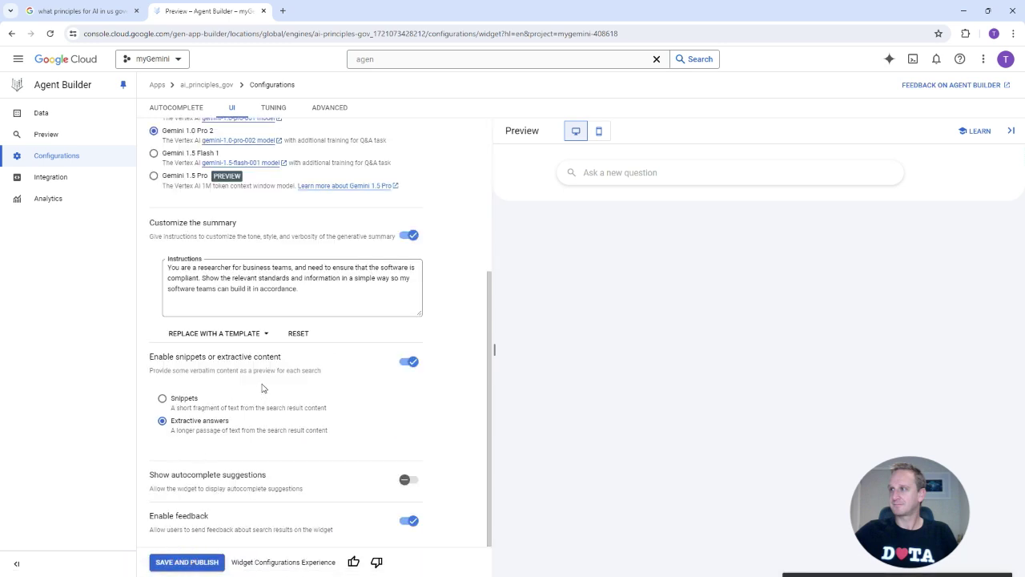
click(178, 107)
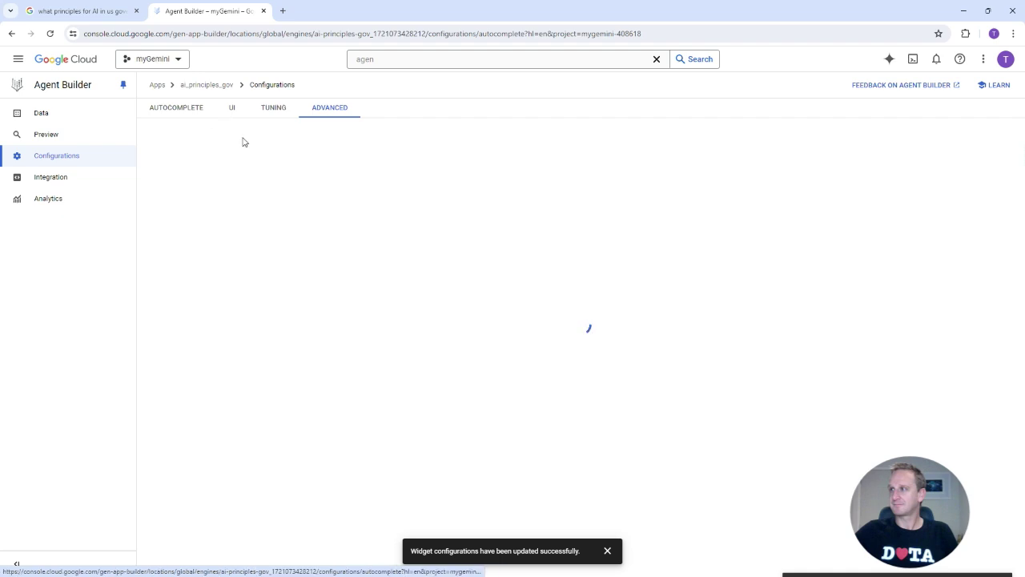
Step: Run the search preview query "what standards should i adhere to when building AI software, list the most important"
click(48, 137)
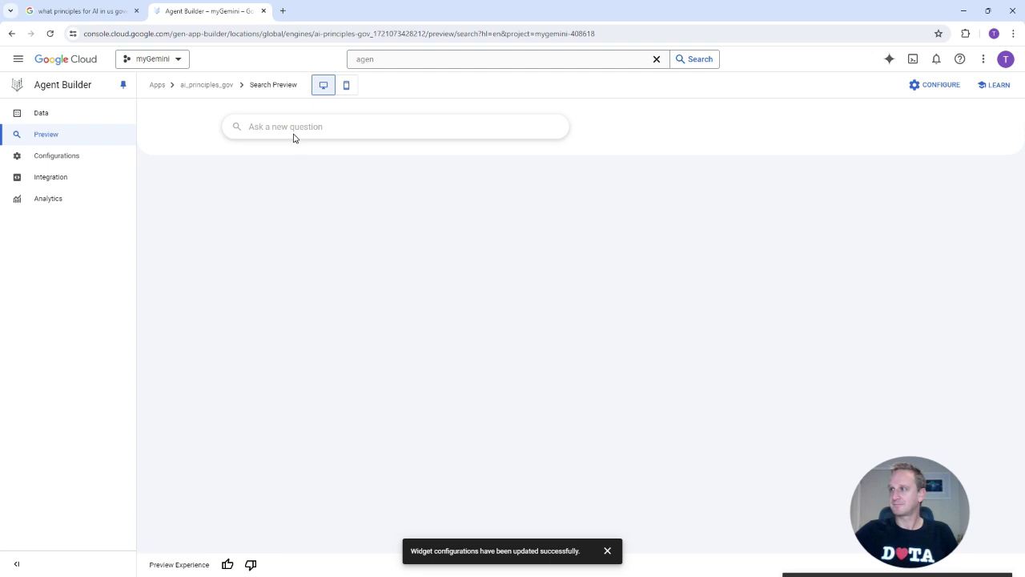
text(what standards should i adhere to when building AI software, list the mosimporat)
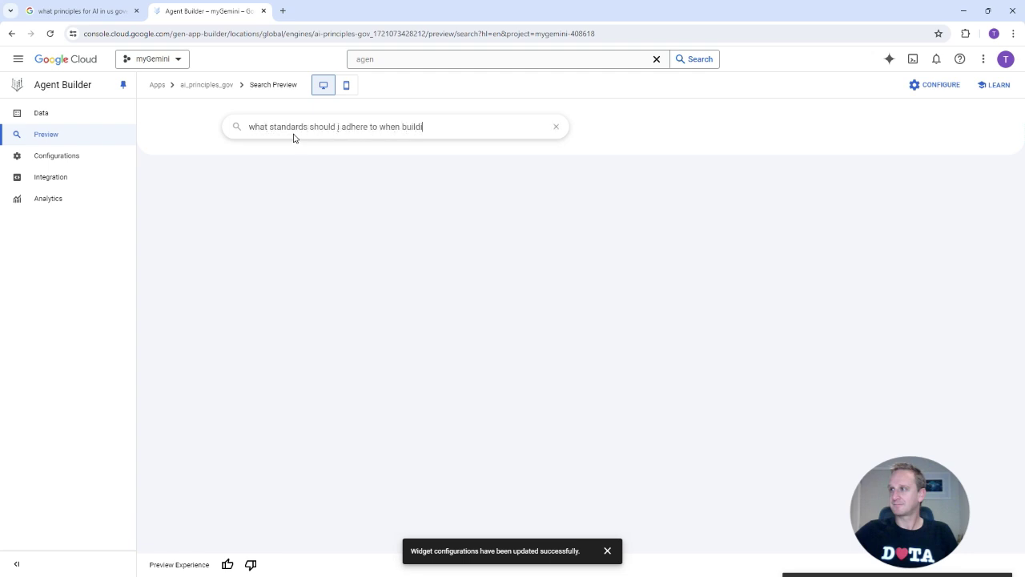
key(BackSpace)
key(BackSpace)
key(BackSpace)
key(BackSpace)
key(BackSpace)
key(BackSpace)
key(BackSpace)
text(t important)
key(Return)
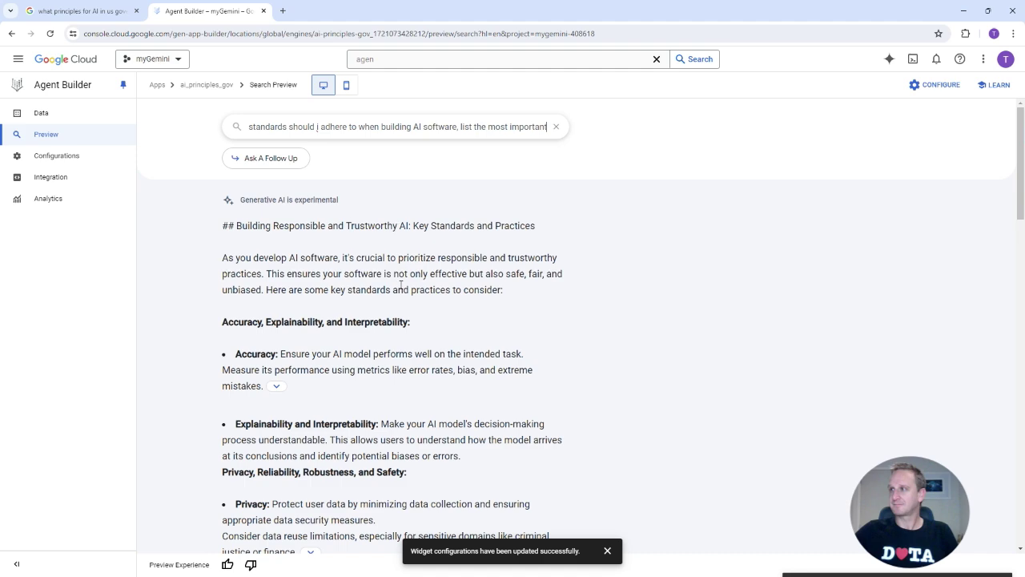
Step: Read through the generated standards answer and ask the follow-up "what documentation should i provide to the government"
scroll(355, 257, down, 3)
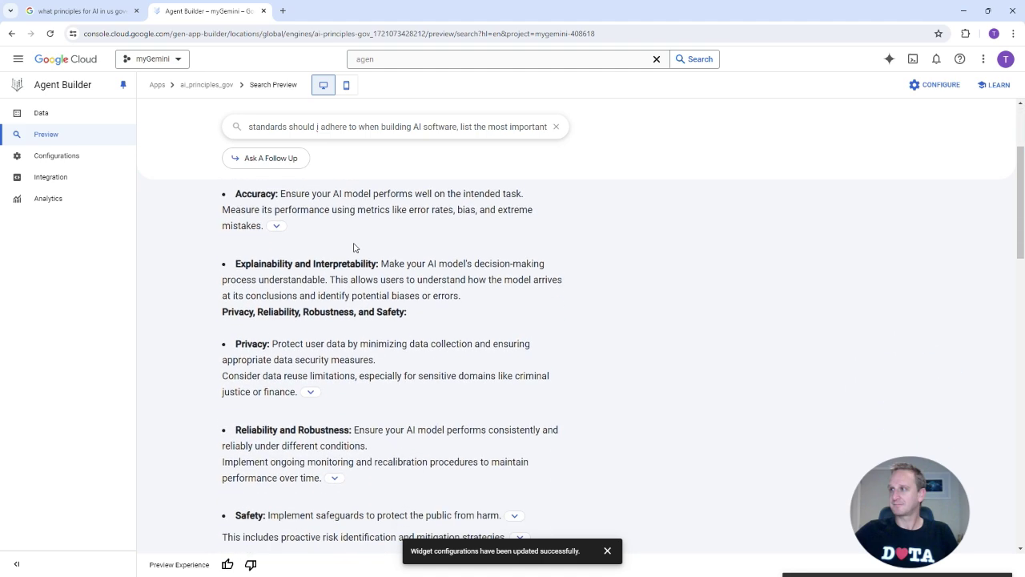
scroll(382, 251, down, 4)
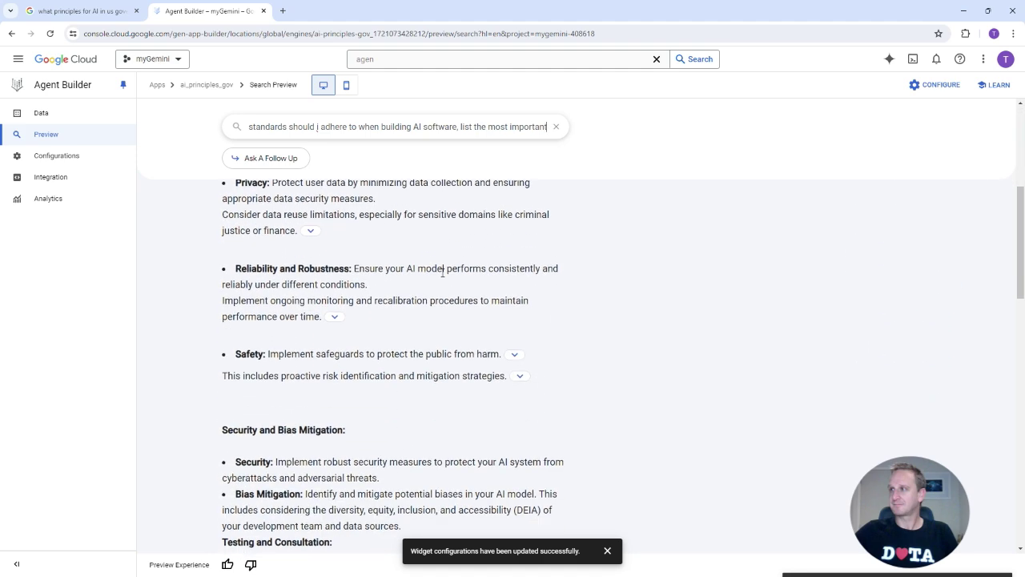
scroll(404, 276, down, 5)
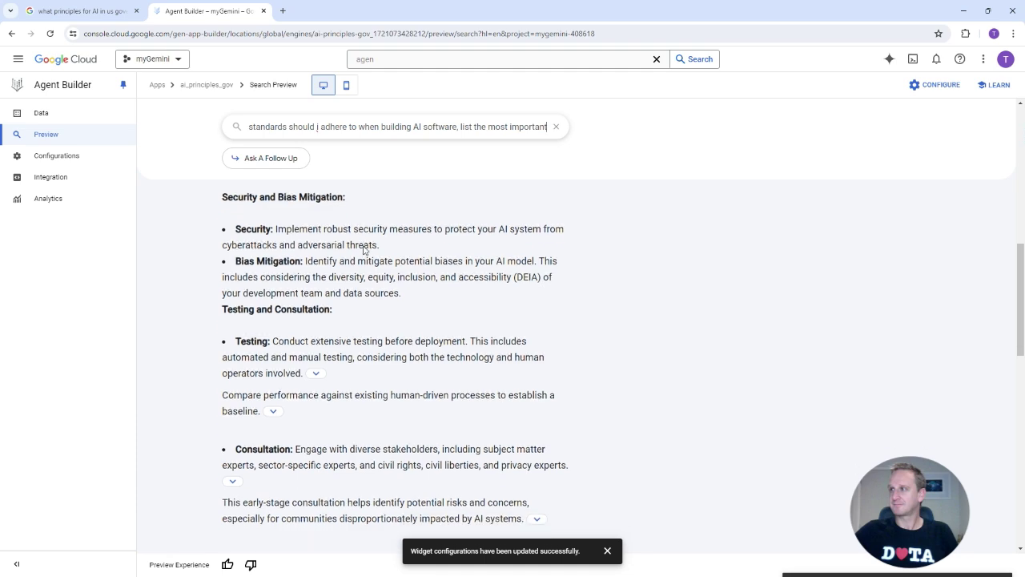
scroll(406, 271, down, 4)
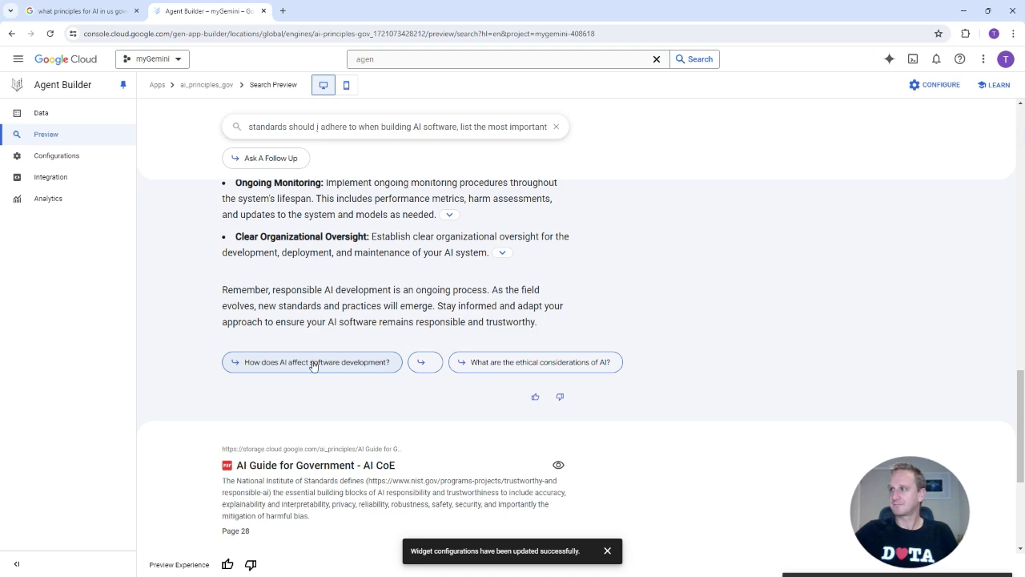
click(268, 159)
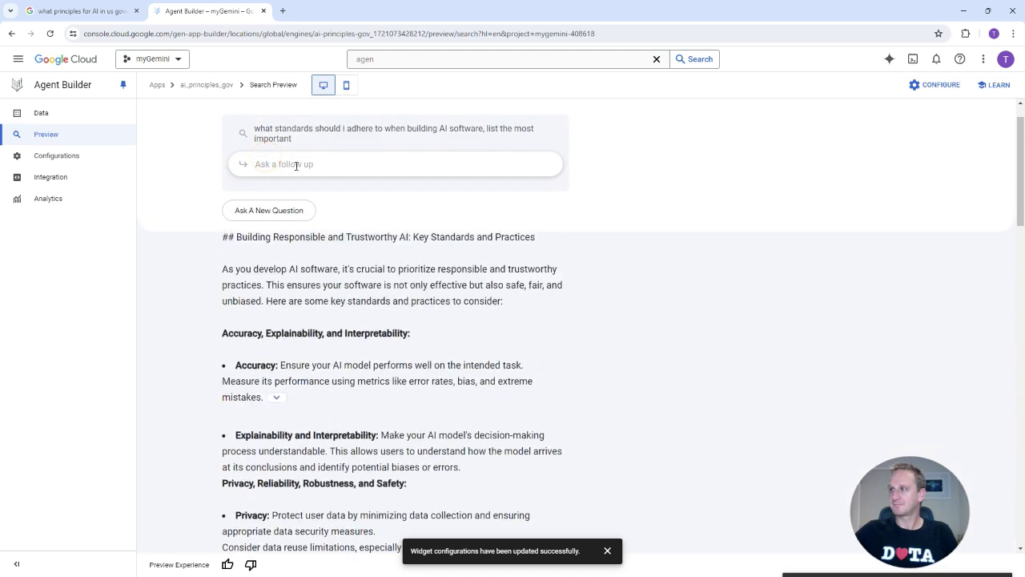
text(what documentation should i provide to the gover)
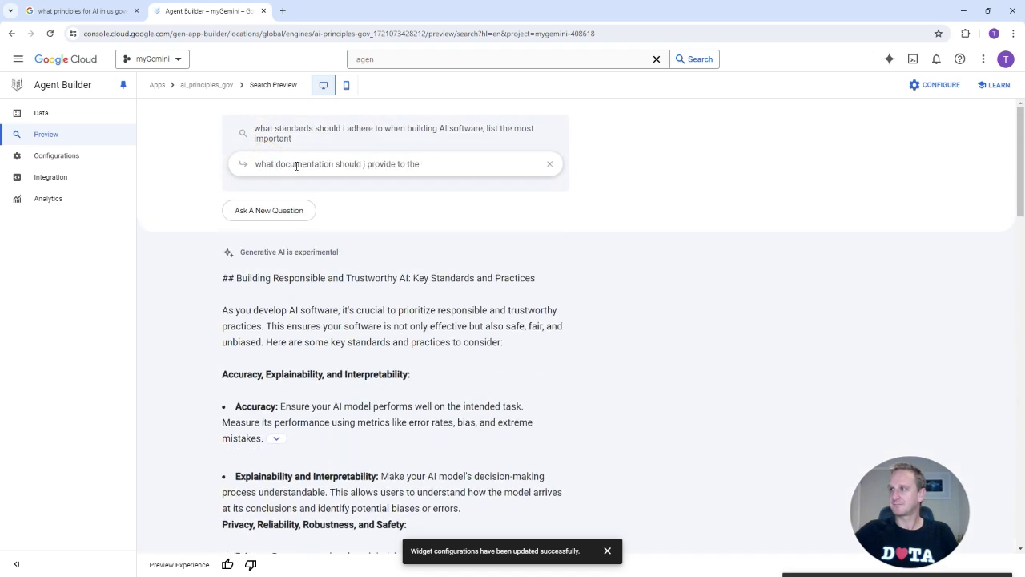
text(nment)
key(Return)
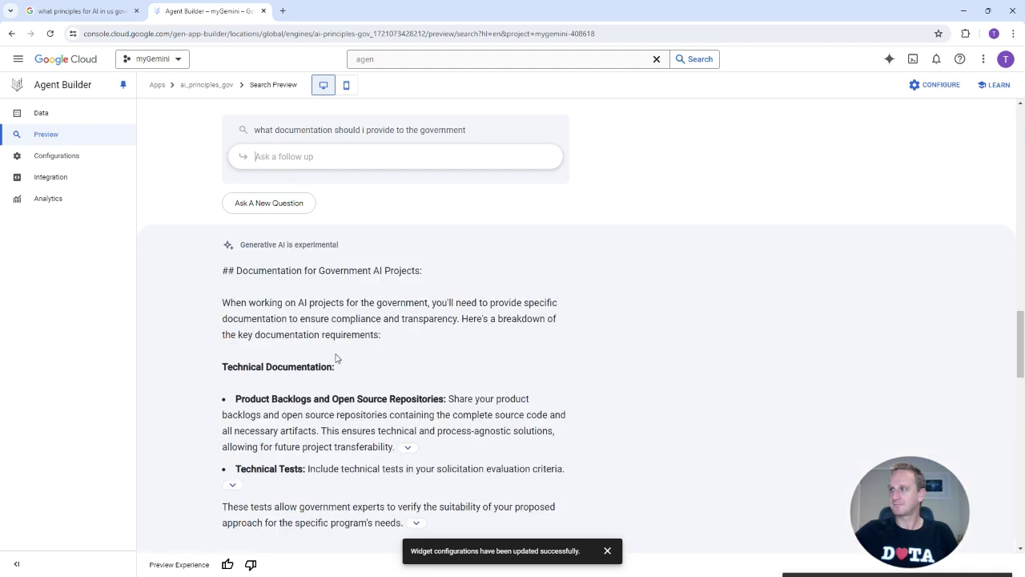
Step: Review the follow-up answer on government documentation and inspect the sources cited for Product Backlogs and Open Source Repositories
scroll(335, 365, down, 1)
click(408, 393)
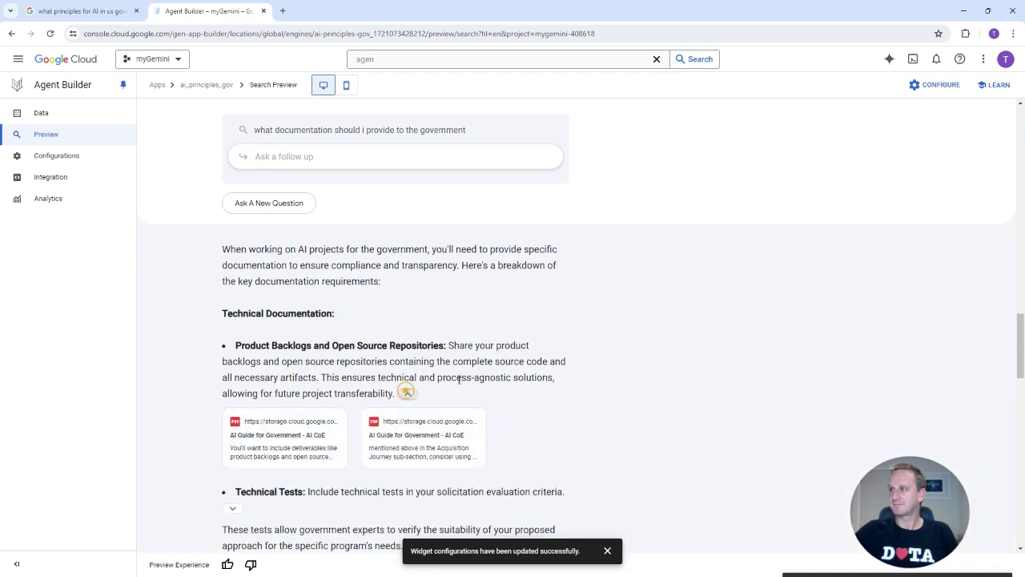
scroll(455, 365, down, 2)
click(407, 286)
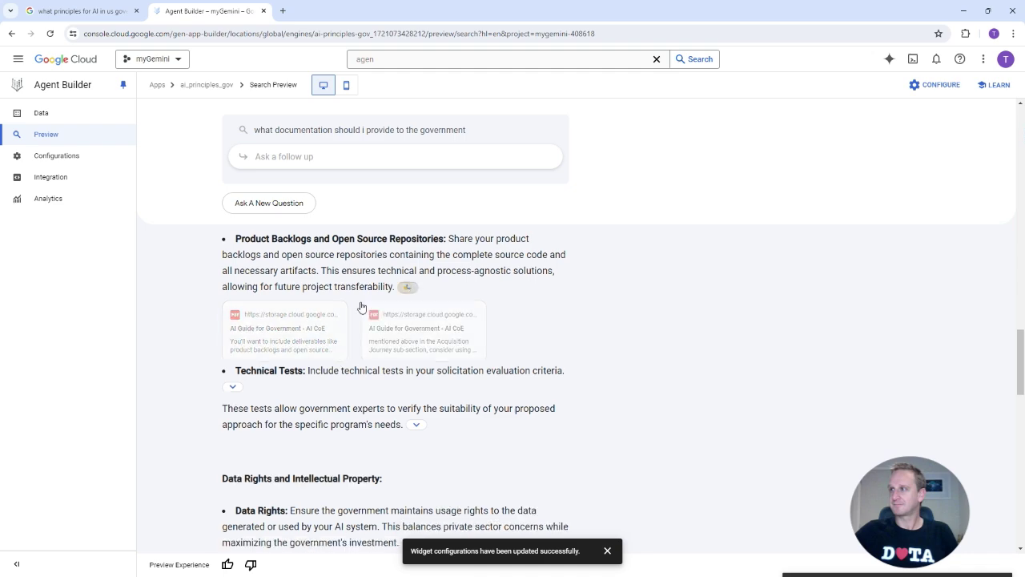
scroll(316, 364, down, 3)
scroll(353, 370, down, 3)
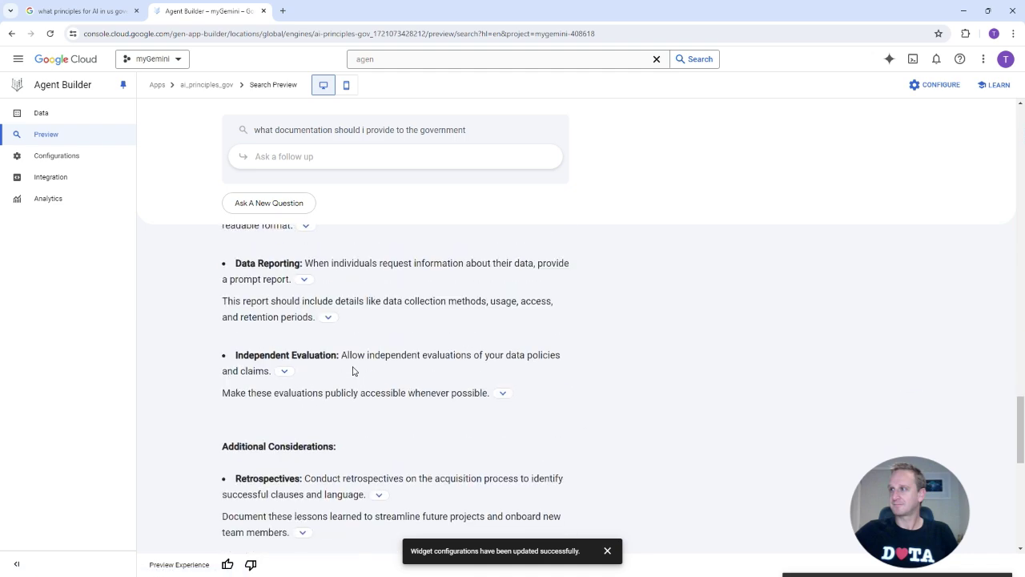
scroll(353, 371, up, 7)
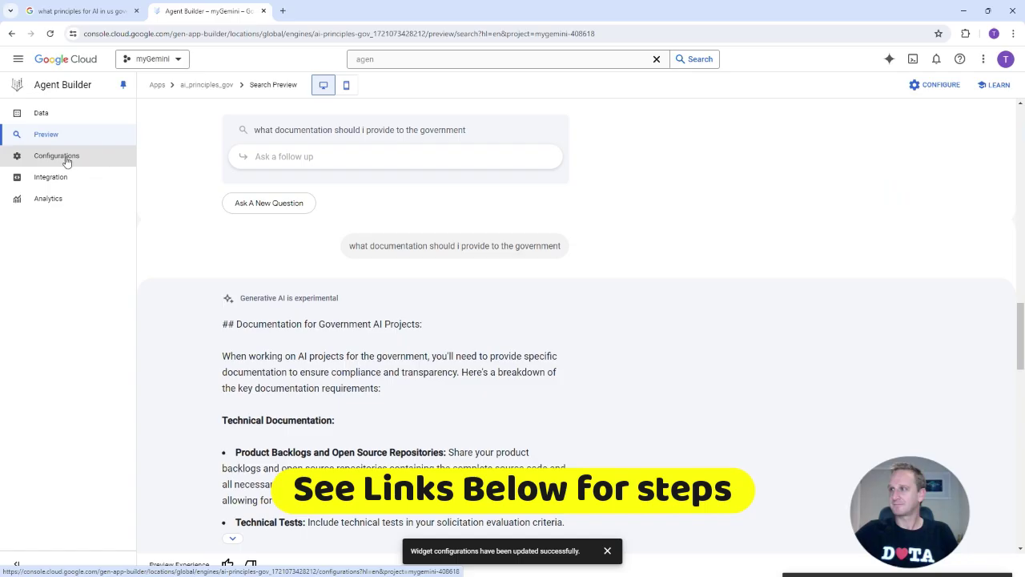
Step: Add 1stForData.com to the allowed domains for the search widget in the app's integration settings
click(50, 178)
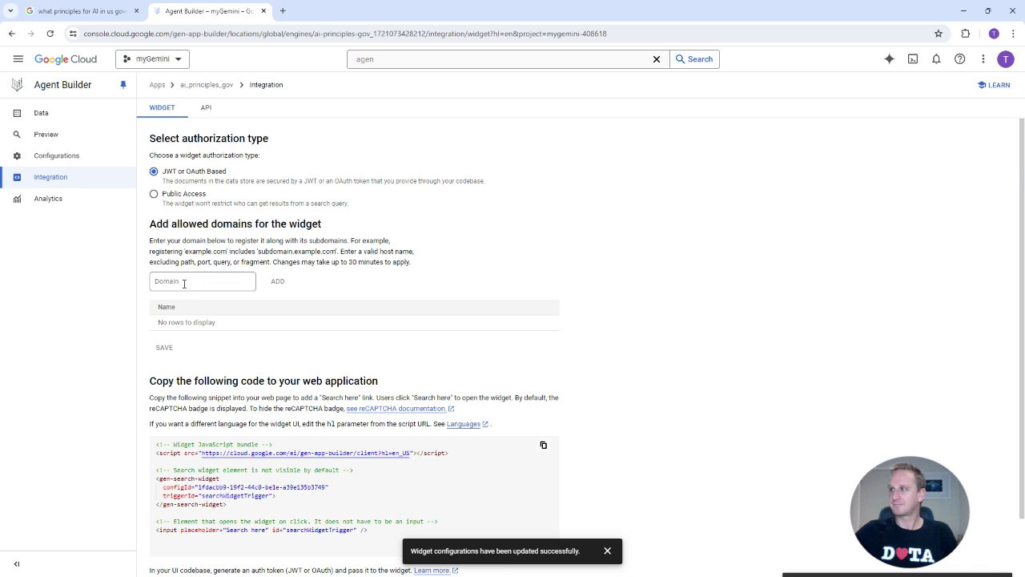
click(184, 284)
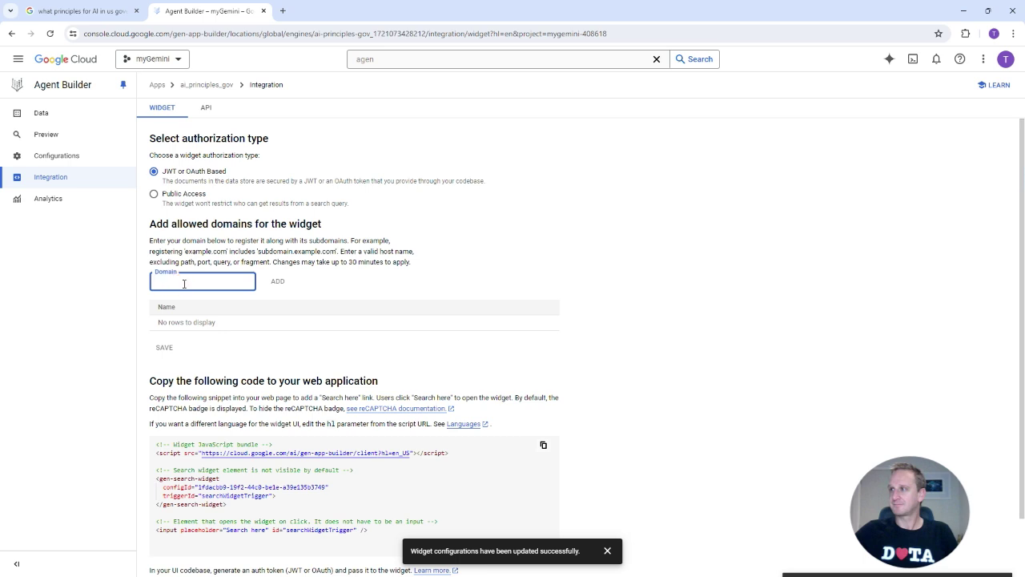
text(1stDf)
key(BackSpace)
key(BackSpace)
text(Fo)
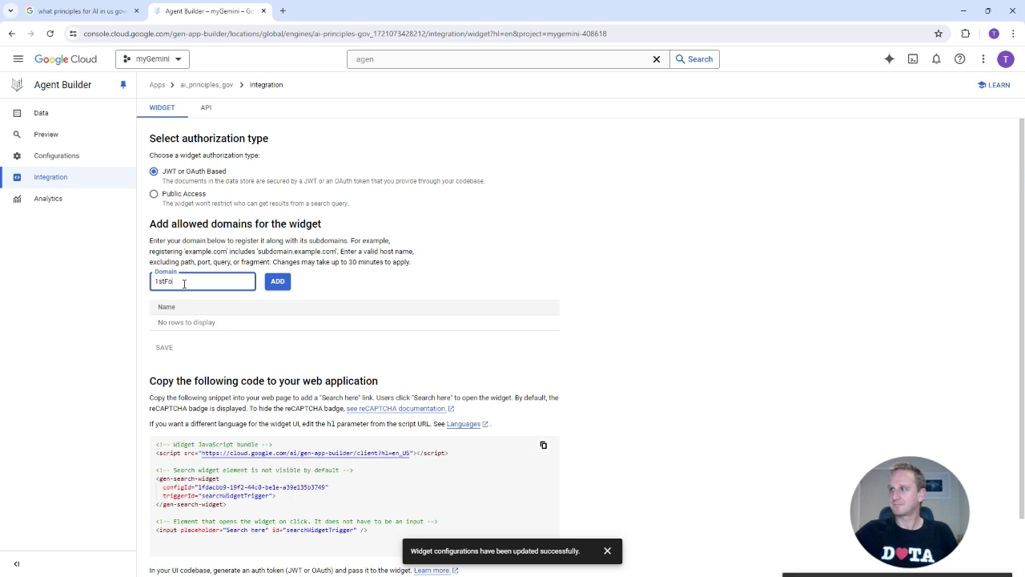
text(rData.com)
click(288, 285)
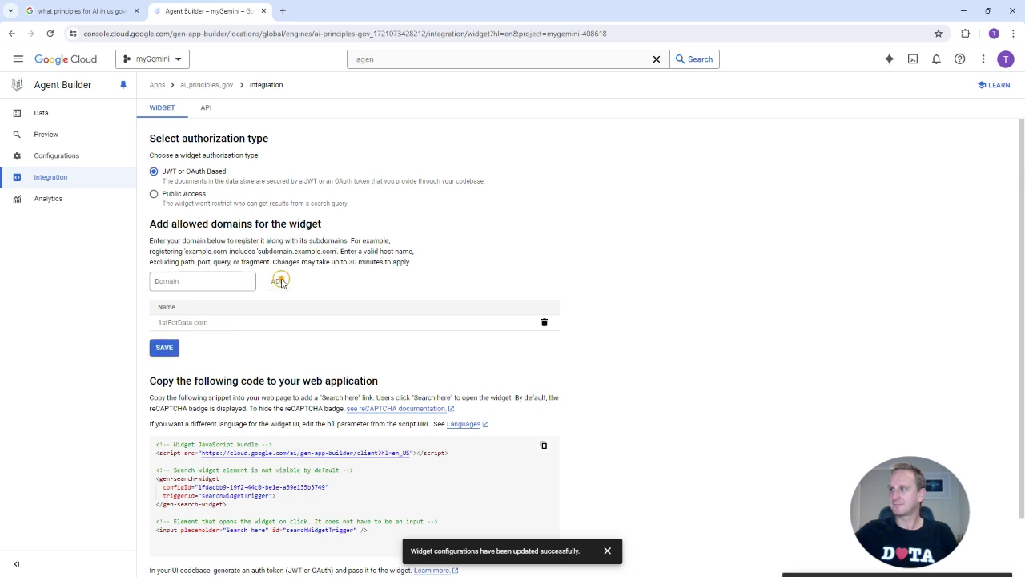
Step: Save the integration preferences for the search widget and copy the widget JavaScript snippet for the web application
drag(411, 262, 273, 262)
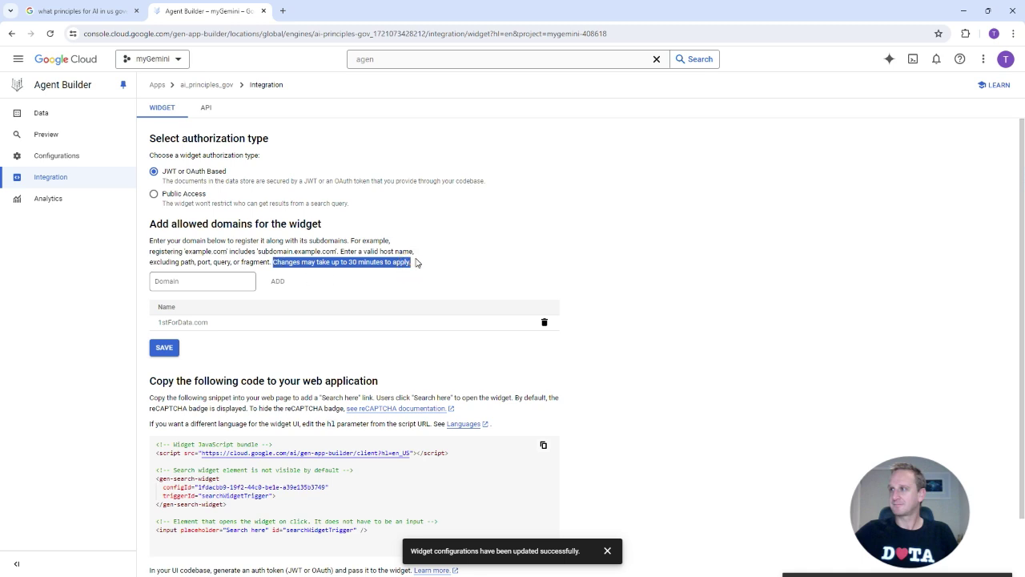
scroll(404, 246, down, 1)
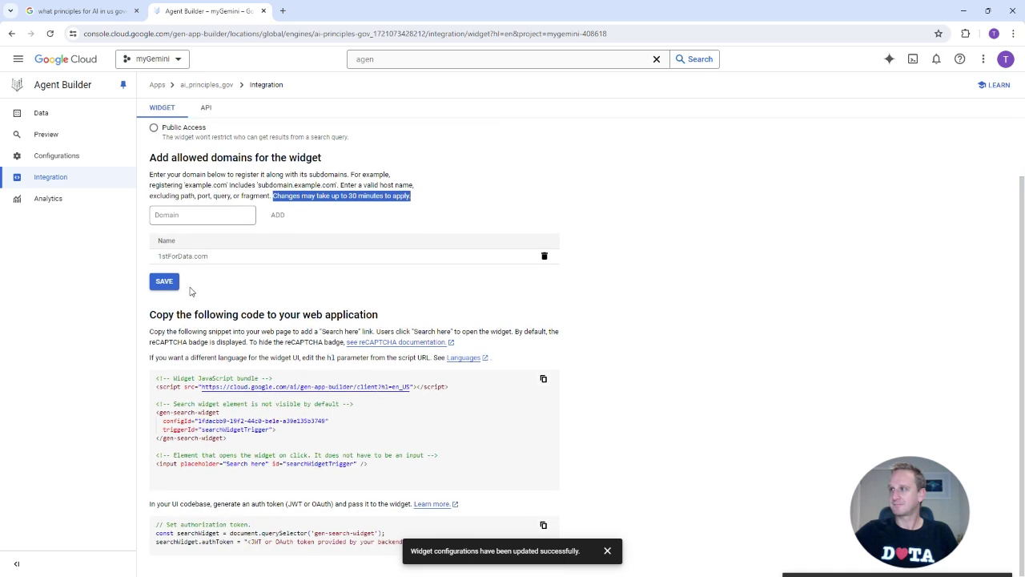
click(168, 281)
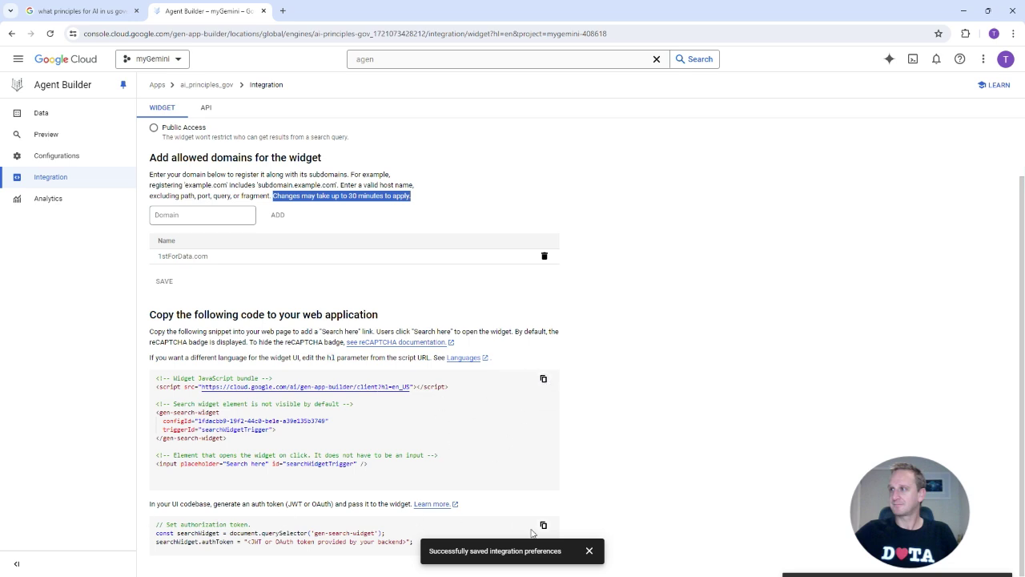
click(589, 552)
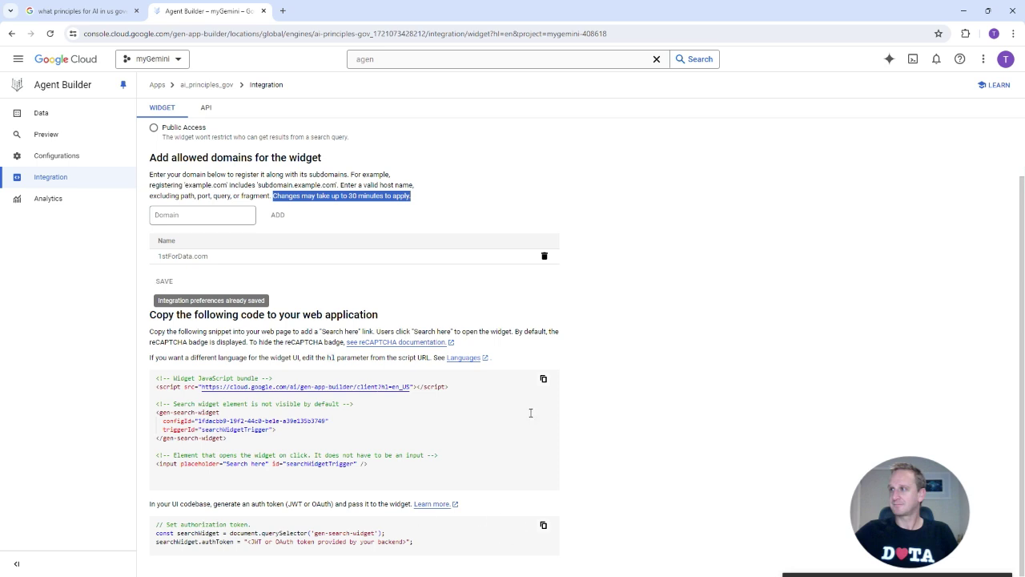
click(544, 379)
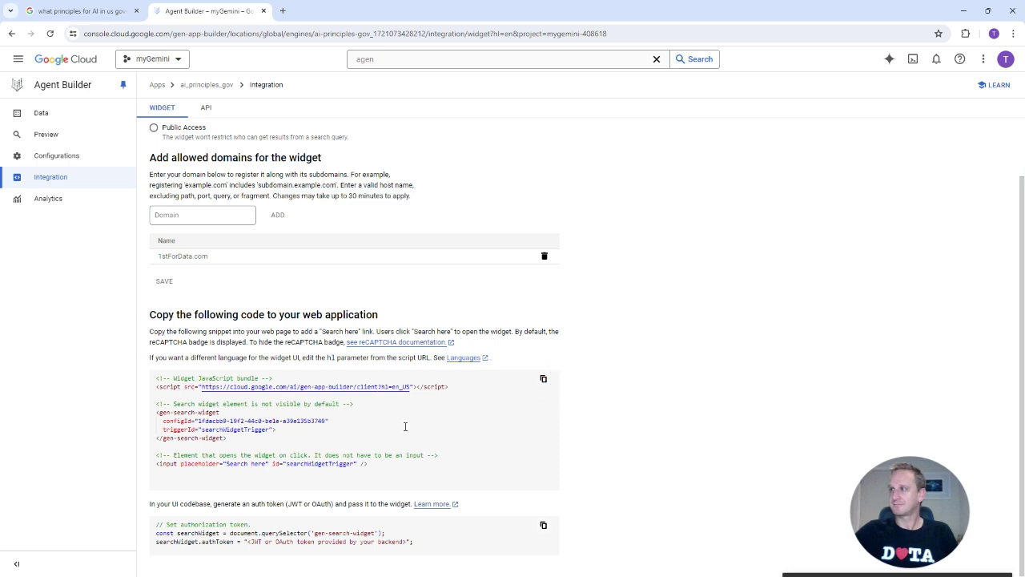
click(47, 136)
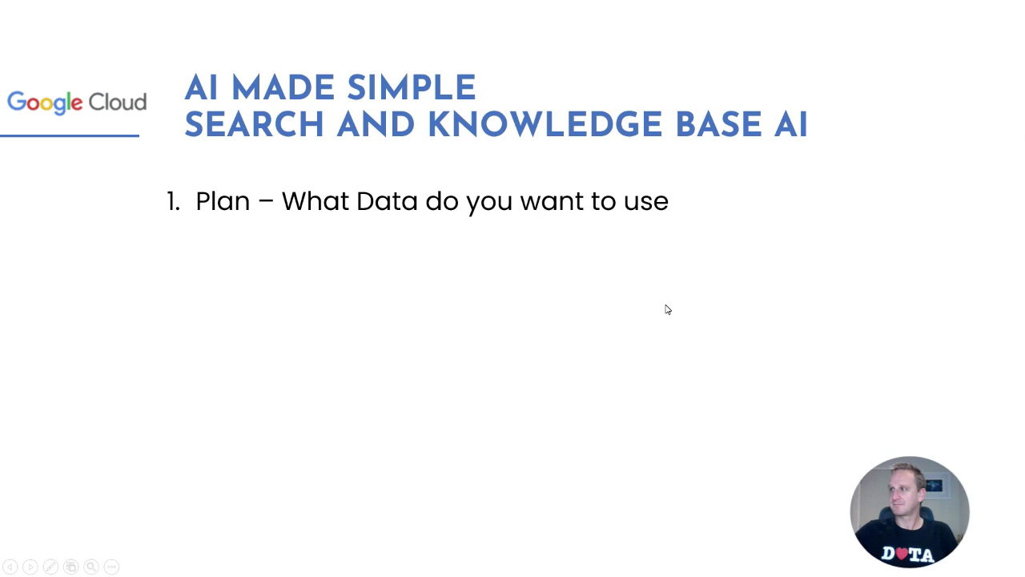
key(Right)
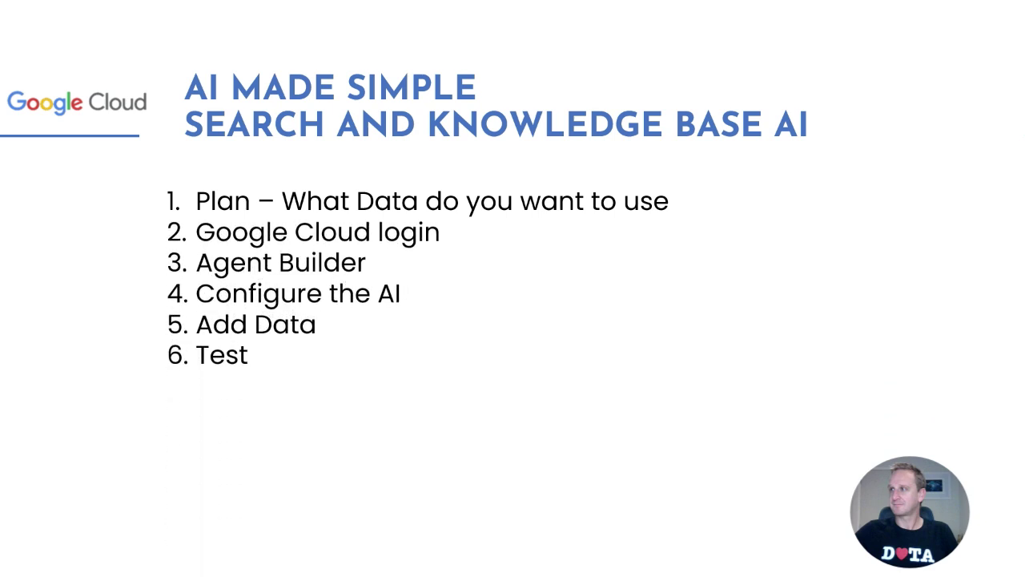